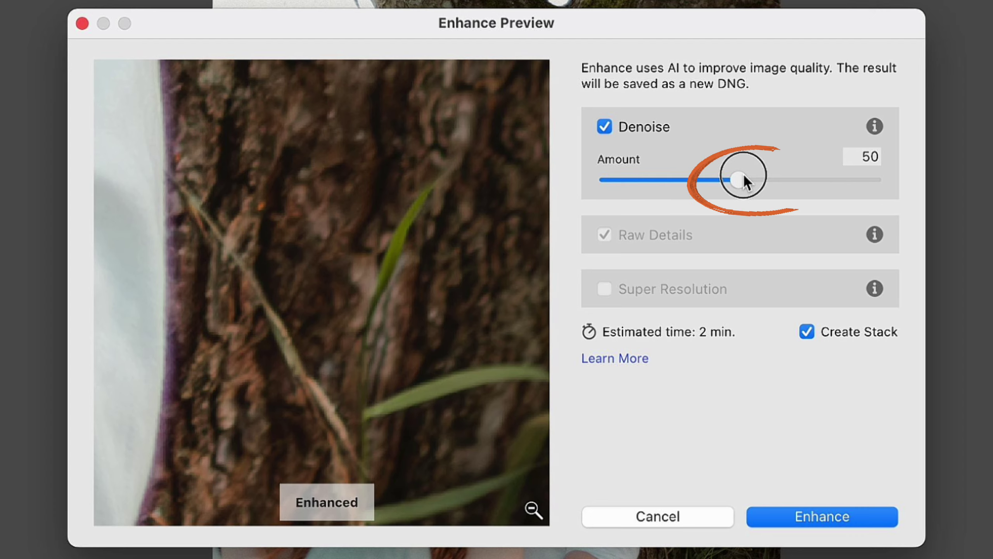
Step: Set the AI Denoise amount to 100, inspect the woman's face in the preview, and enhance the photo
{"action": "left_click", "coordinate": [879, 180]}
{"action": "left_click_drag", "start_coordinate": [508, 290], "coordinate": [530, 468]}
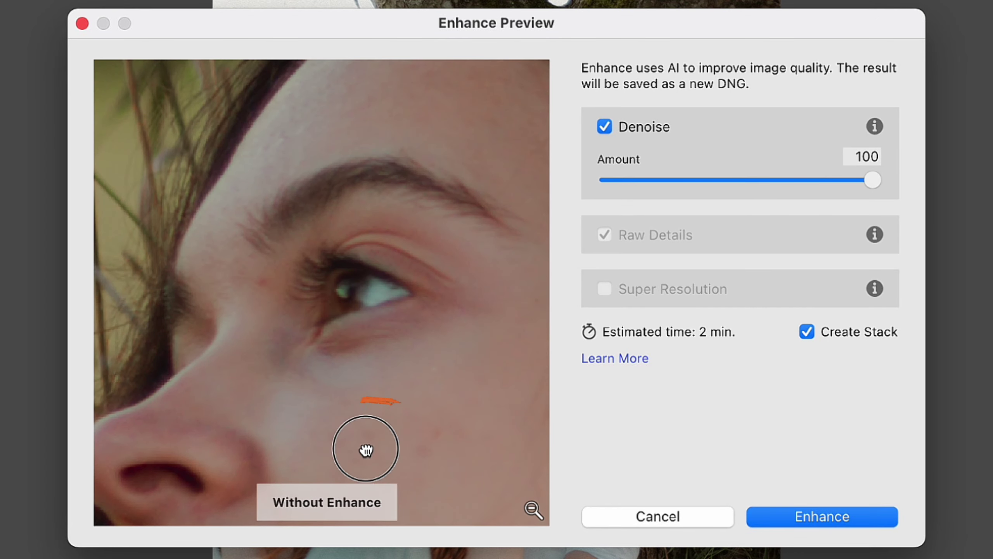
{"action": "left_click", "coordinate": [365, 450]}
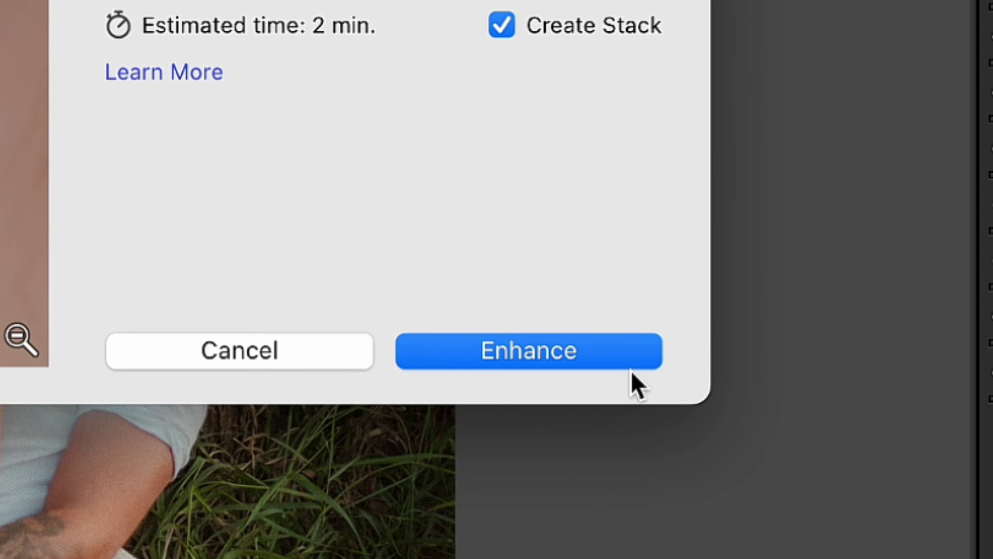
{"action": "left_click", "coordinate": [880, 525]}
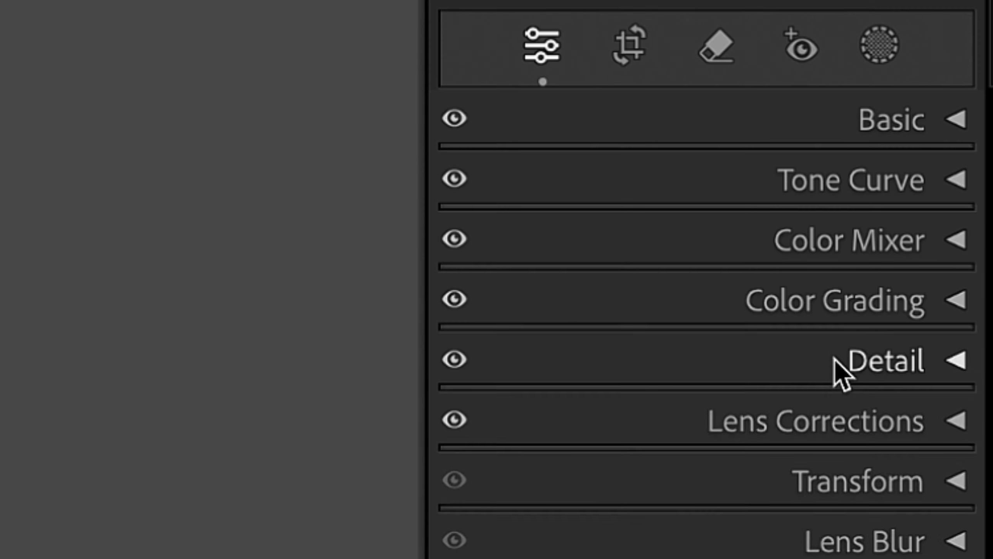
Step: Compare the two stacked versions of the couple photo, the original and its denoised copy, in the filmstrip
{"action": "left_click", "coordinate": [943, 251]}
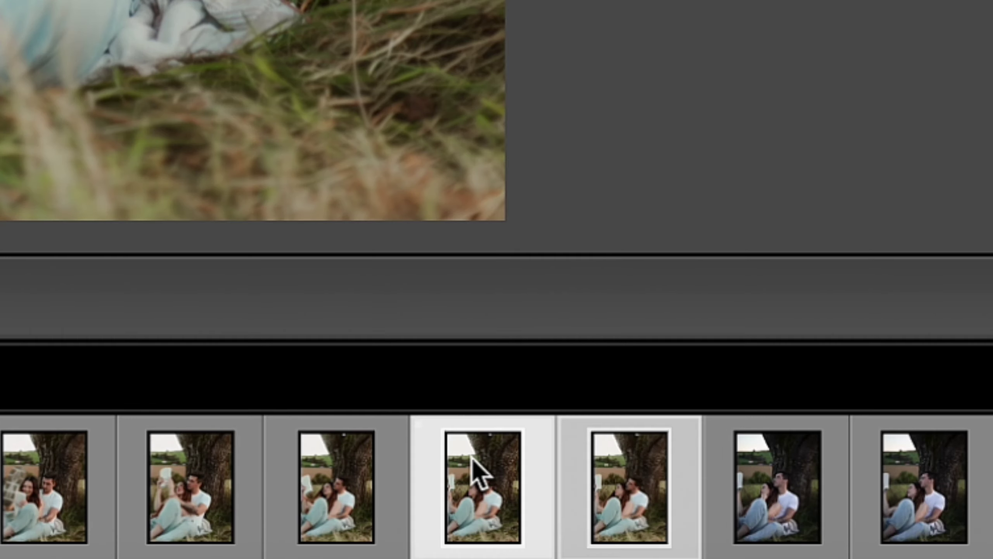
{"action": "left_click", "coordinate": [471, 458]}
{"action": "left_click", "coordinate": [524, 496]}
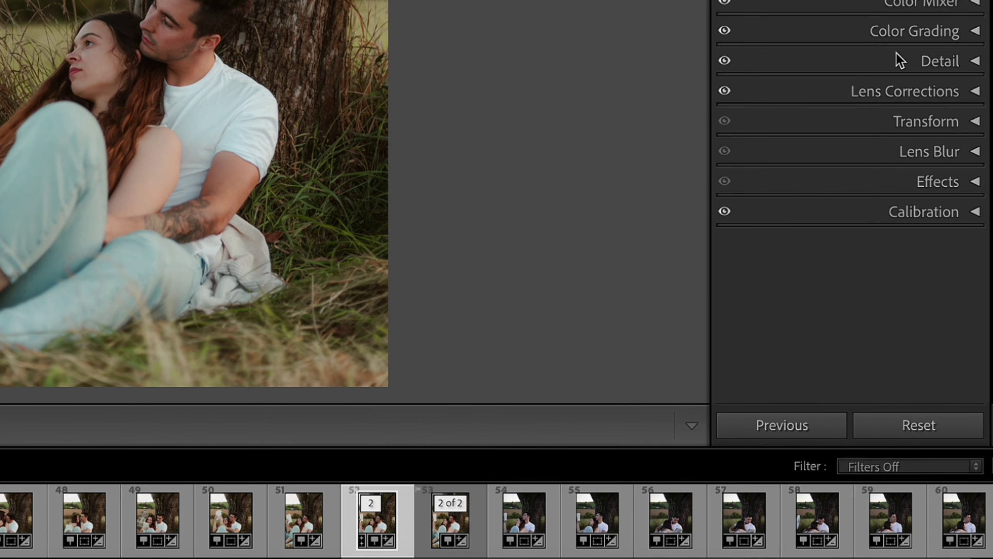
{"action": "left_click", "coordinate": [899, 60]}
{"action": "left_click", "coordinate": [447, 526]}
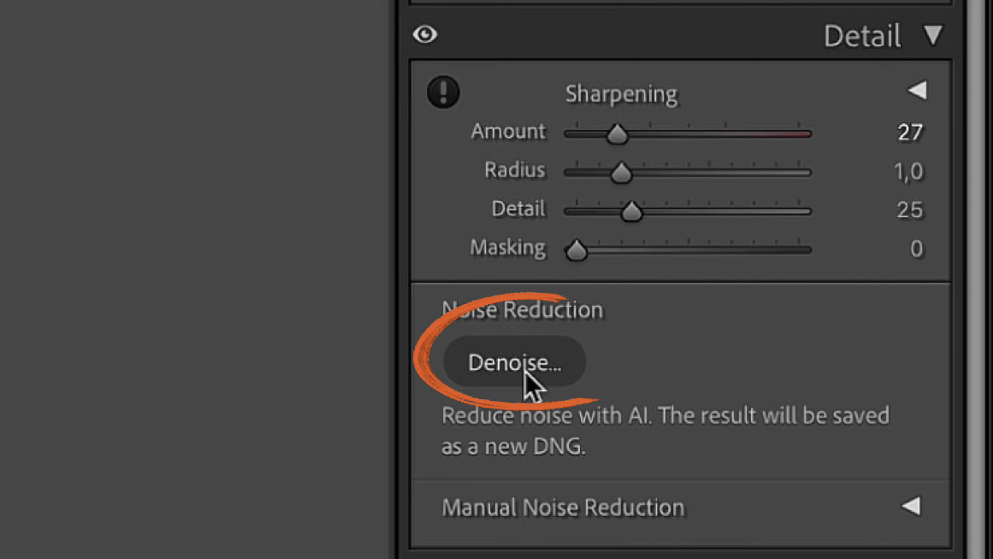
{"action": "left_click", "coordinate": [523, 371]}
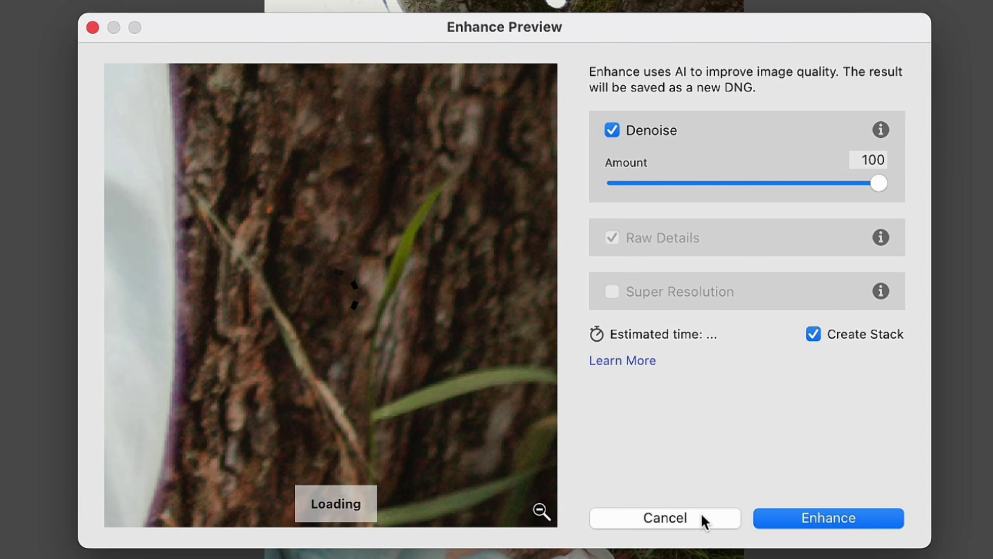
{"action": "left_click", "coordinate": [701, 513]}
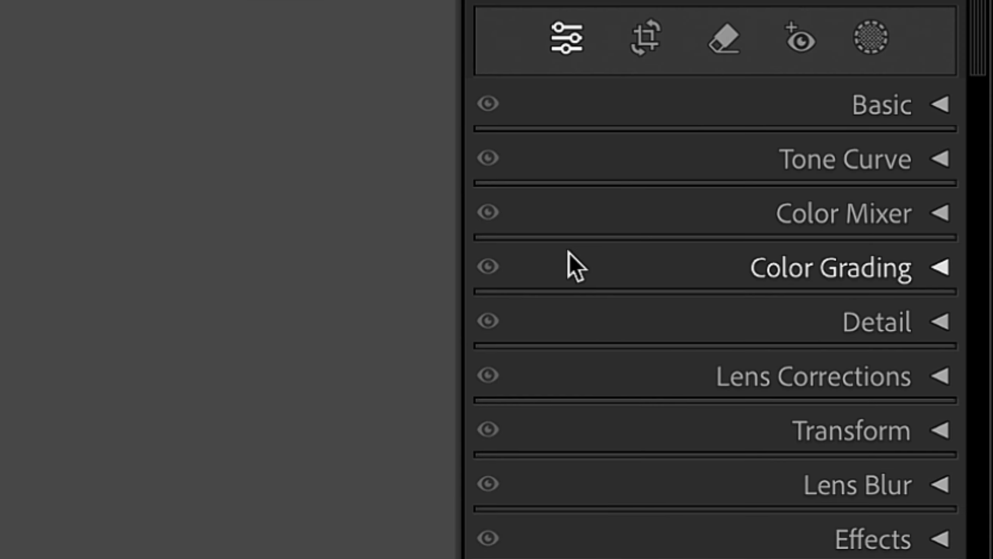
Step: Apply automatic tone settings to the couple photo, then refine it with Contrast −1, Shadows +27 and a slightly warmer temperature
{"action": "left_click", "coordinate": [823, 104]}
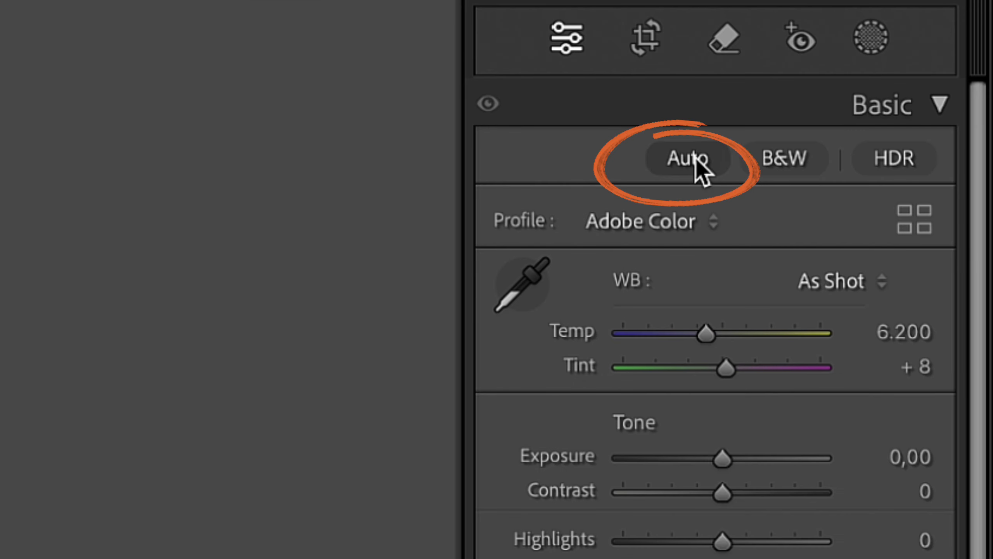
{"action": "left_click", "coordinate": [697, 161]}
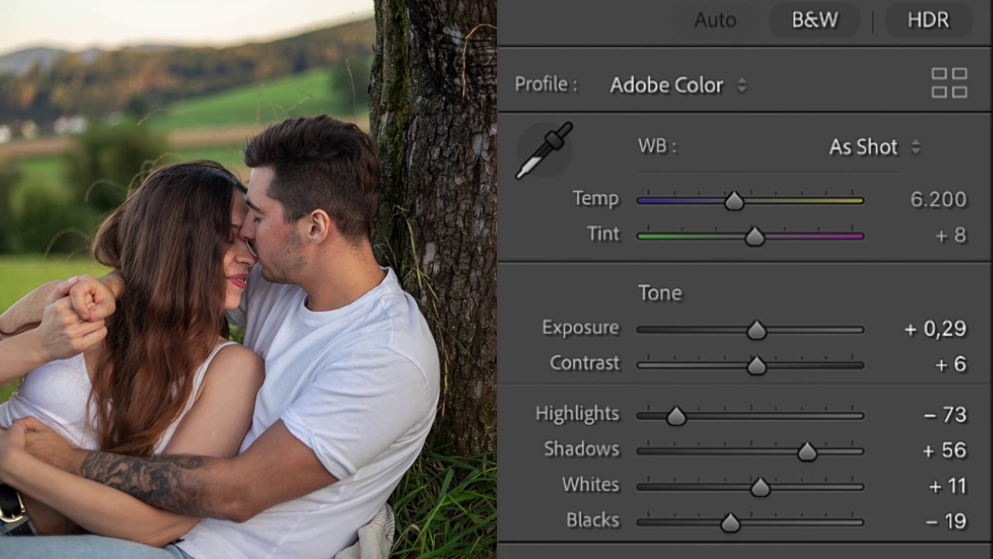
{"action": "left_click_drag", "start_coordinate": [756, 366], "coordinate": [752, 364]}
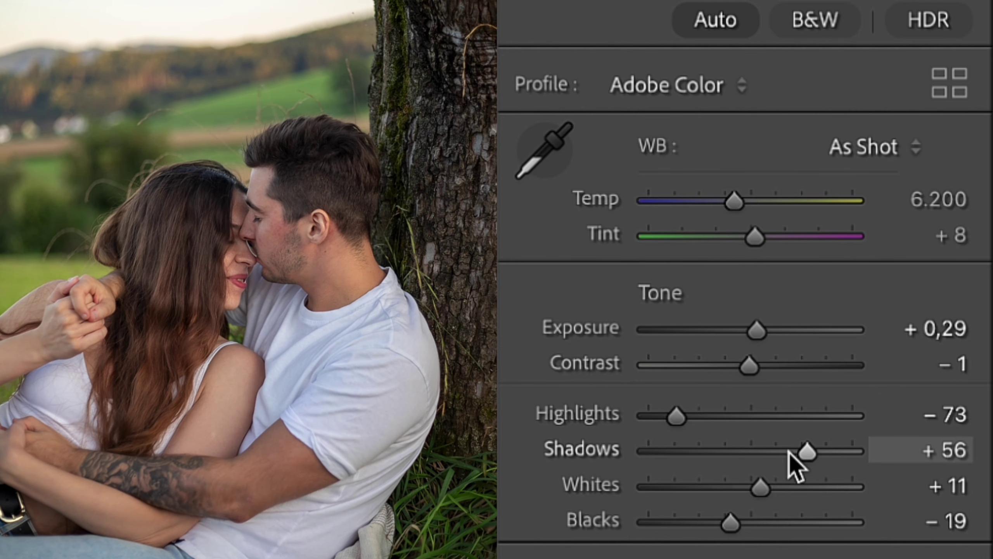
{"action": "left_click_drag", "start_coordinate": [788, 451], "coordinate": [775, 449]}
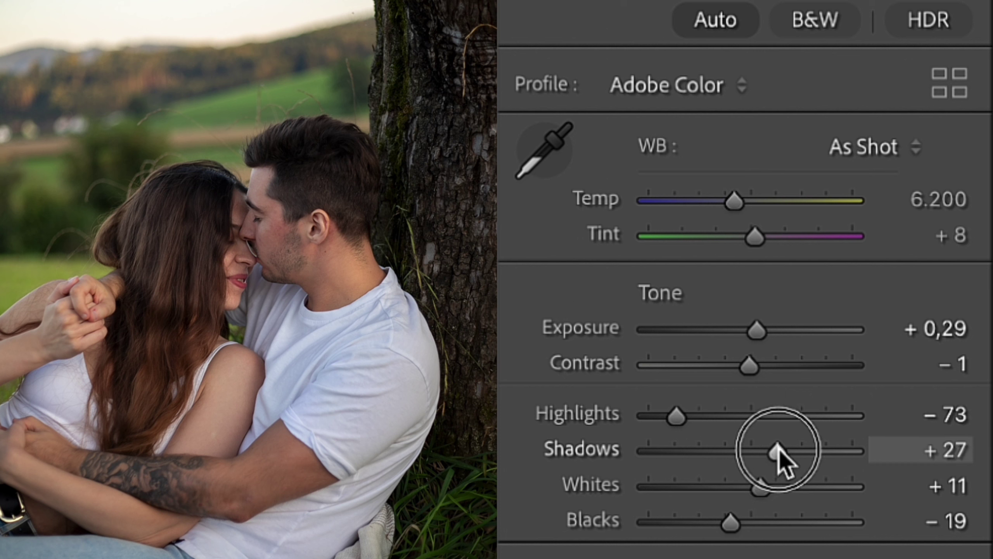
{"action": "left_click", "coordinate": [690, 414]}
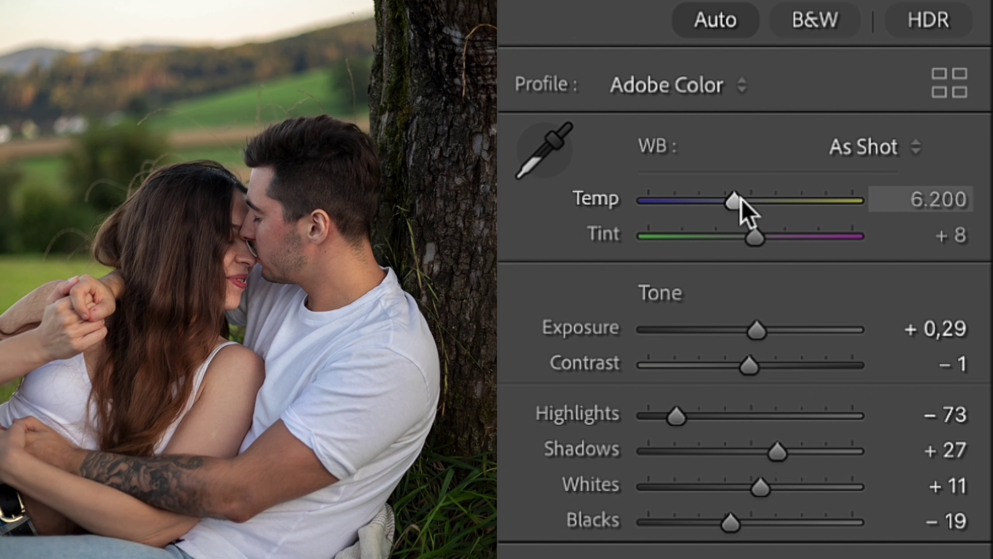
{"action": "left_click_drag", "start_coordinate": [741, 199], "coordinate": [745, 198]}
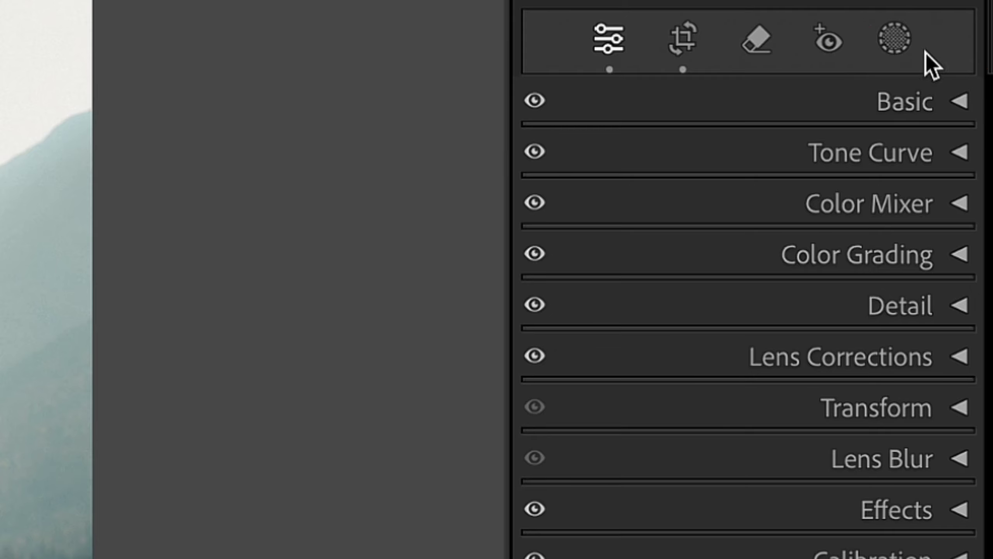
Step: Create an AI sky mask on the mountain photo and toggle its overlay to check the coverage
{"action": "left_click", "coordinate": [908, 42]}
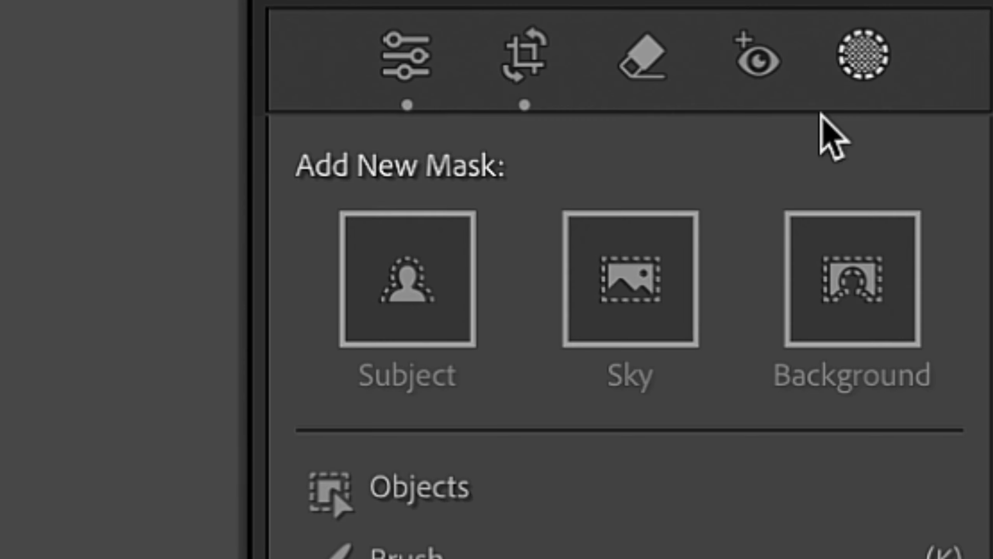
{"action": "left_click", "coordinate": [660, 322]}
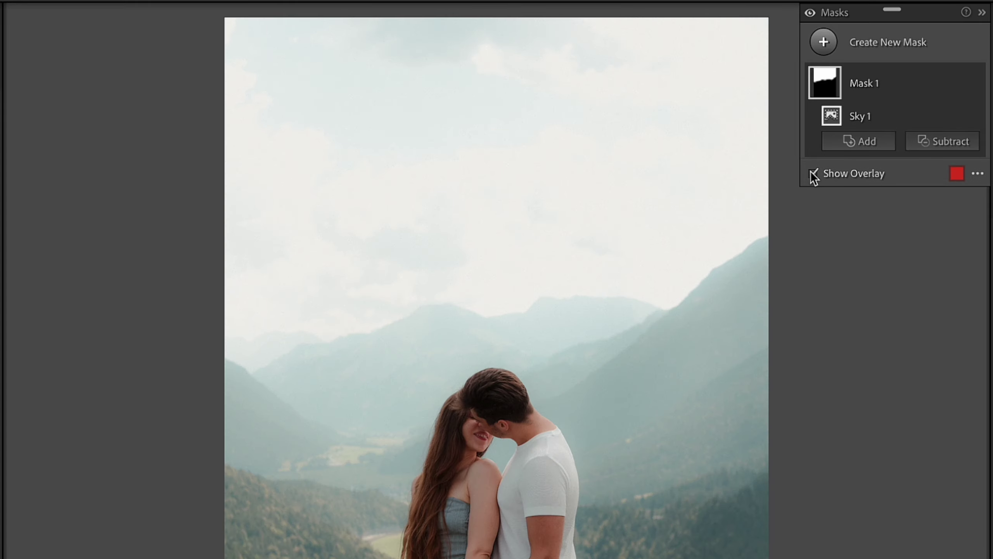
{"action": "left_click", "coordinate": [813, 172]}
{"action": "left_click", "coordinate": [813, 173]}
Step: Set the sky mask's Exposure to −1,74, Contrast to 23, Temp to −24 and Shadows to −100
{"action": "left_click_drag", "start_coordinate": [758, 125], "coordinate": [734, 114]}
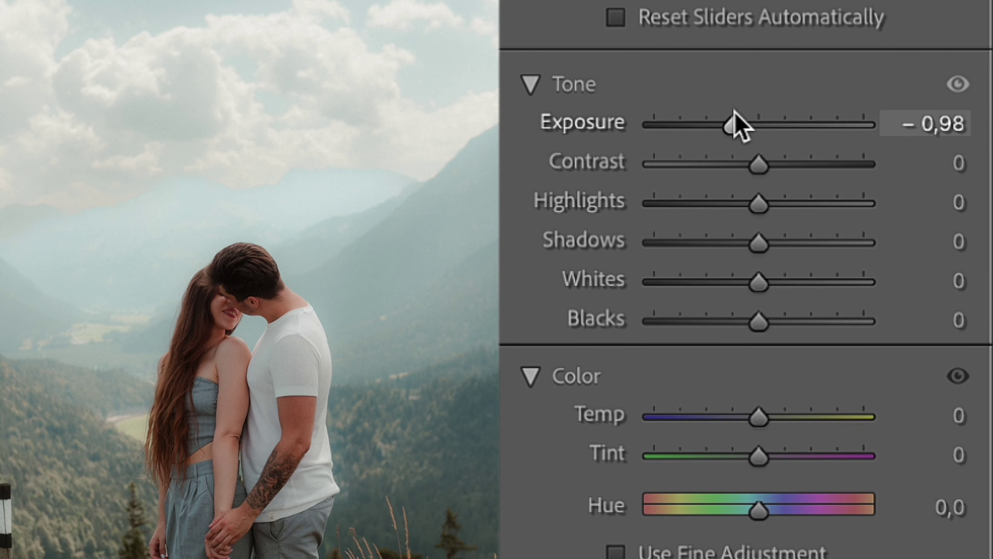
{"action": "left_click_drag", "start_coordinate": [757, 164], "coordinate": [780, 159]}
{"action": "mouse_move", "coordinate": [740, 126]}
{"action": "left_mouse_down"}
{"action": "mouse_move", "coordinate": [725, 129]}
{"action": "mouse_move", "coordinate": [734, 128]}
{"action": "left_mouse_up"}
{"action": "mouse_move", "coordinate": [762, 417]}
{"action": "left_mouse_down"}
{"action": "mouse_move", "coordinate": [716, 414]}
{"action": "mouse_move", "coordinate": [750, 420]}
{"action": "left_mouse_up"}
{"action": "mouse_move", "coordinate": [727, 126]}
{"action": "left_mouse_down"}
{"action": "mouse_move", "coordinate": [700, 122]}
{"action": "mouse_move", "coordinate": [728, 127]}
{"action": "left_mouse_up"}
{"action": "left_click_drag", "start_coordinate": [758, 243], "coordinate": [642, 237]}
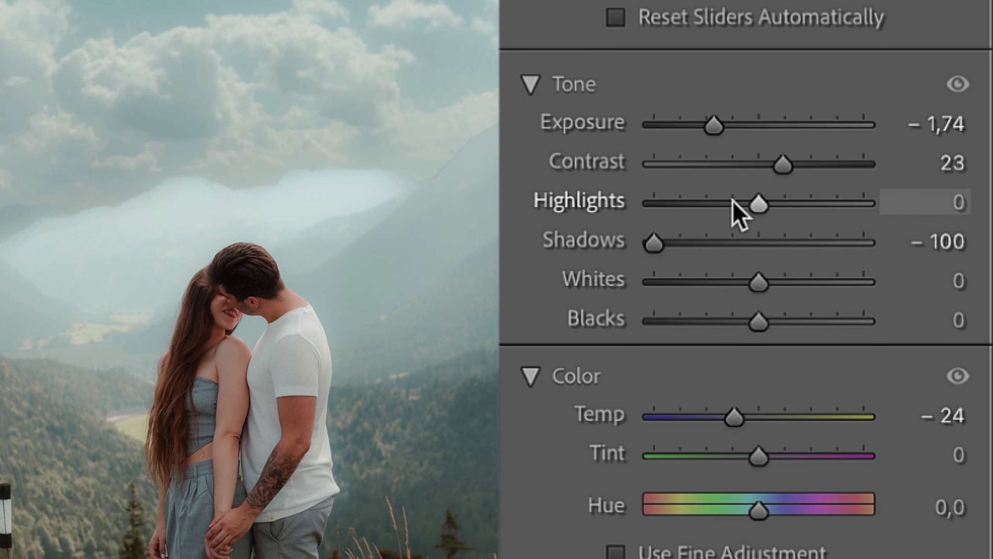
Step: Raise the sky mask's Highlights, push its Contrast close to the maximum, and fine-tune its Exposure
{"action": "left_click_drag", "start_coordinate": [759, 203], "coordinate": [807, 203]}
{"action": "left_click_drag", "start_coordinate": [783, 164], "coordinate": [865, 164]}
{"action": "left_click_drag", "start_coordinate": [714, 126], "coordinate": [715, 129]}
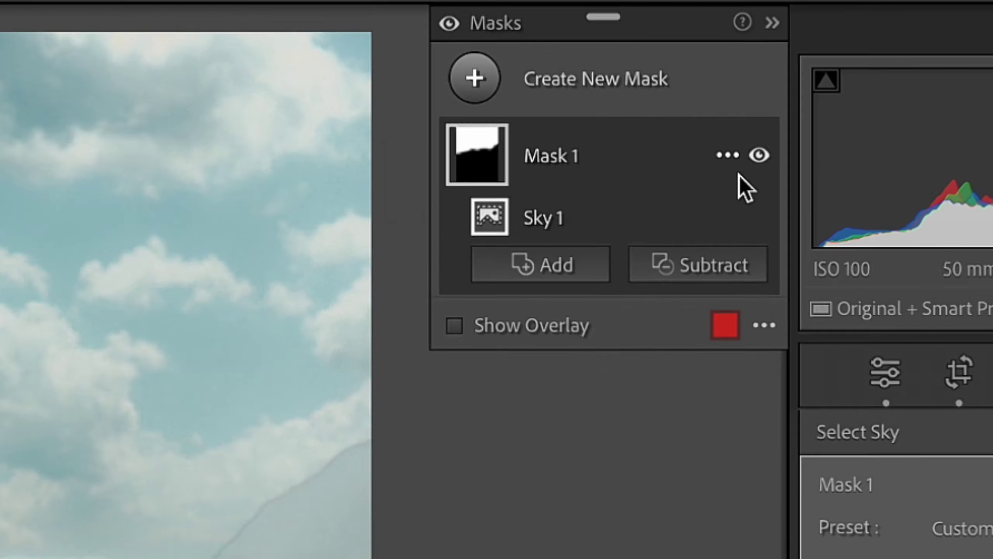
Step: Delete the sky mask from the mountain photo
{"action": "left_click", "coordinate": [732, 157]}
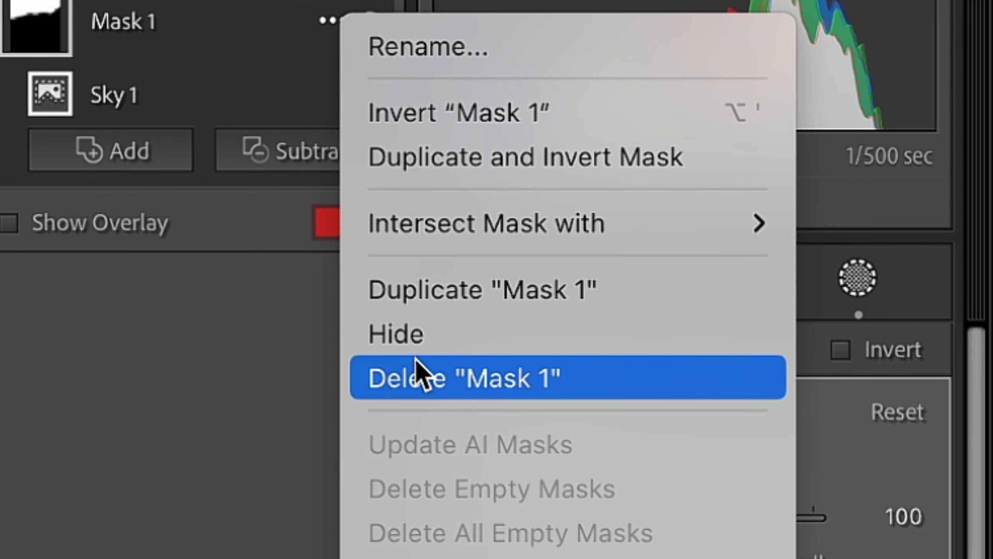
{"action": "left_click", "coordinate": [729, 542]}
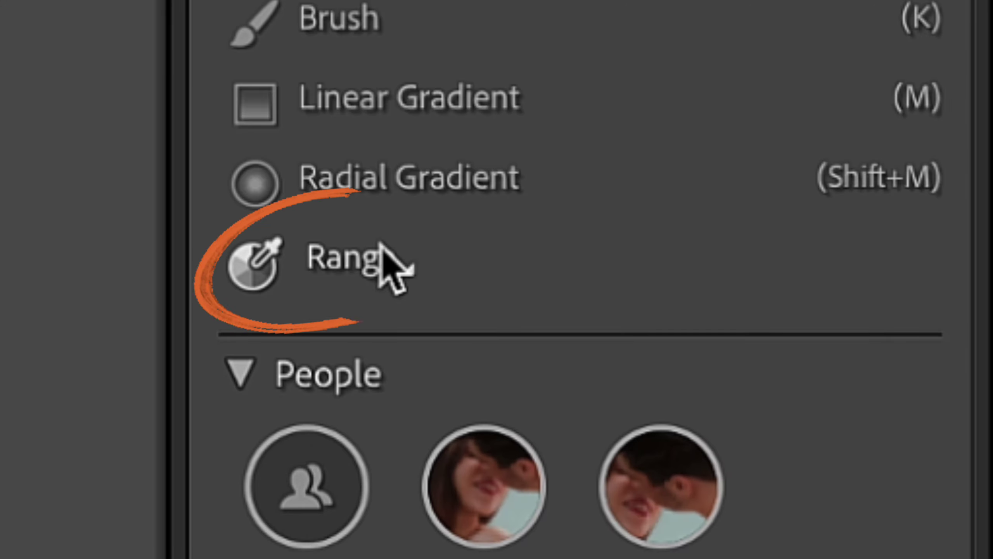
Step: Create a color range mask sampled from the bright sky and give it Exposure −1,71, Contrast 48, Whites 11 and Temp −25
{"action": "left_click", "coordinate": [376, 257]}
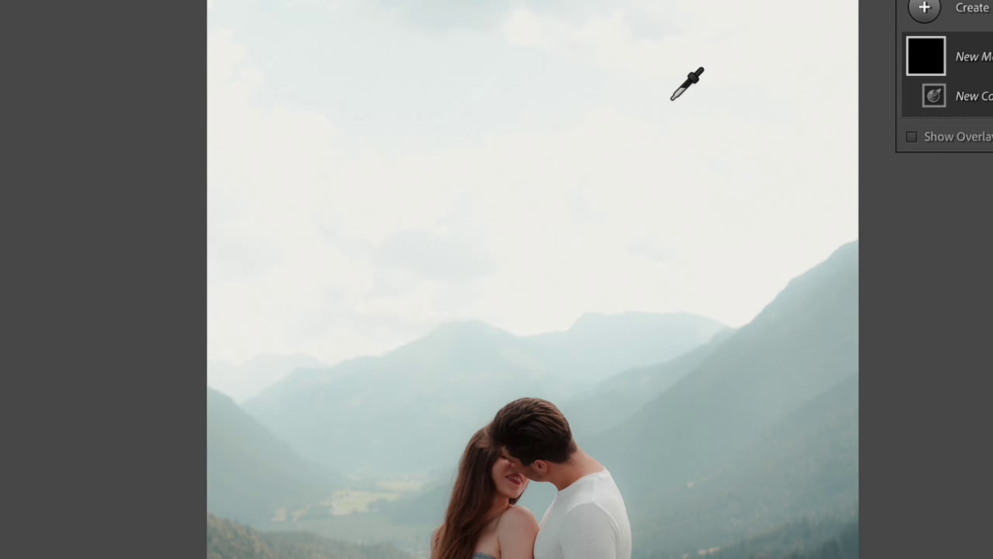
{"action": "left_click", "coordinate": [658, 95]}
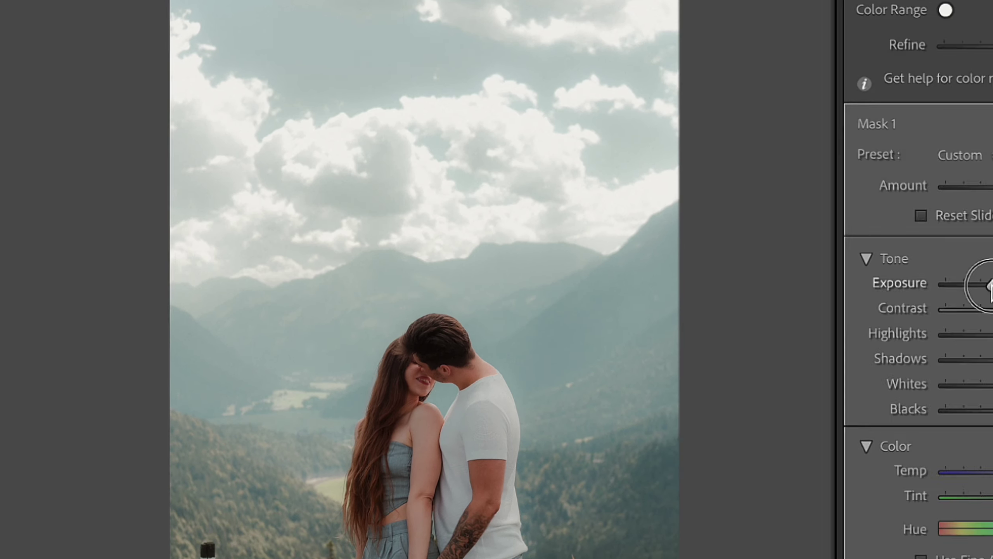
{"action": "left_click_drag", "start_coordinate": [989, 285], "coordinate": [985, 281]}
{"action": "left_click_drag", "start_coordinate": [781, 152], "coordinate": [829, 156]}
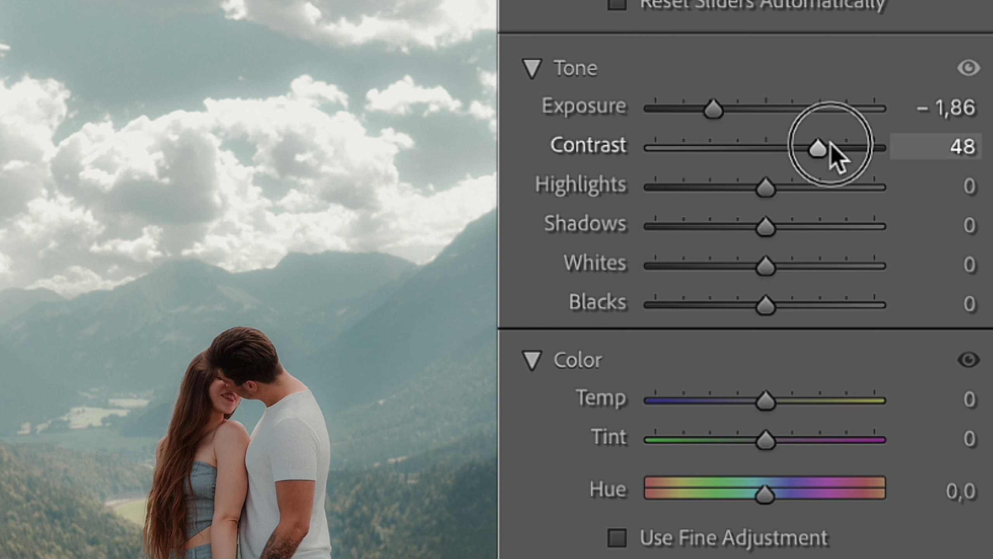
{"action": "left_click", "coordinate": [764, 402]}
{"action": "left_click_drag", "start_coordinate": [764, 399], "coordinate": [739, 399]}
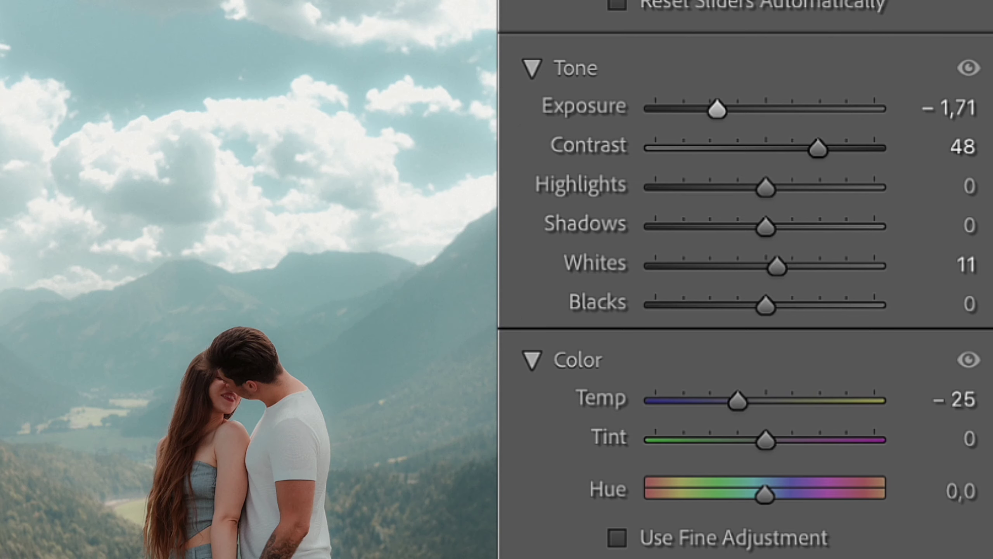
Step: Lower the color range mask's Refine value below 50 to adjust the area it covers
{"action": "scroll", "coordinate": [780, 195], "scroll_direction": "up", "scroll_amount": 5}
{"action": "left_click_drag", "start_coordinate": [766, 157], "coordinate": [856, 172]}
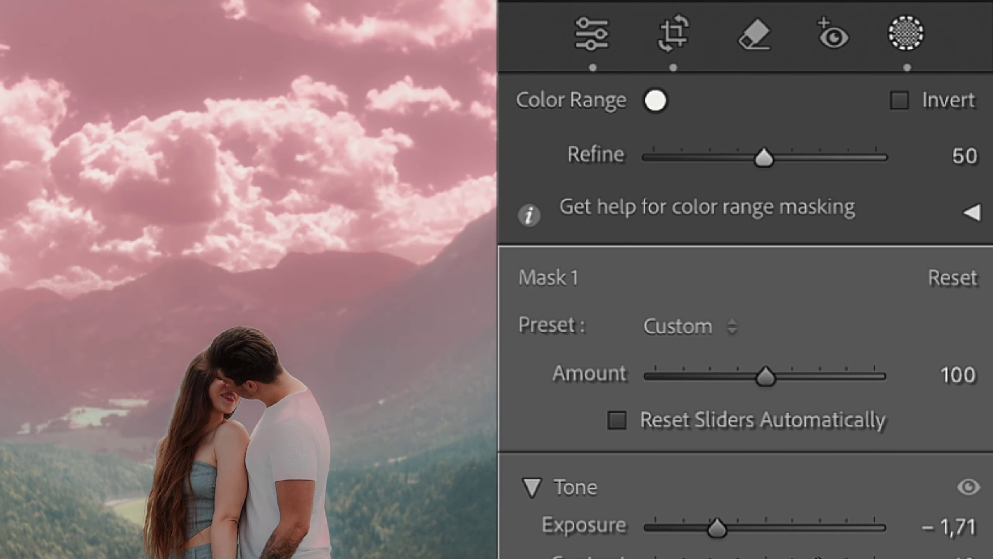
{"action": "left_click_drag", "start_coordinate": [764, 157], "coordinate": [721, 156]}
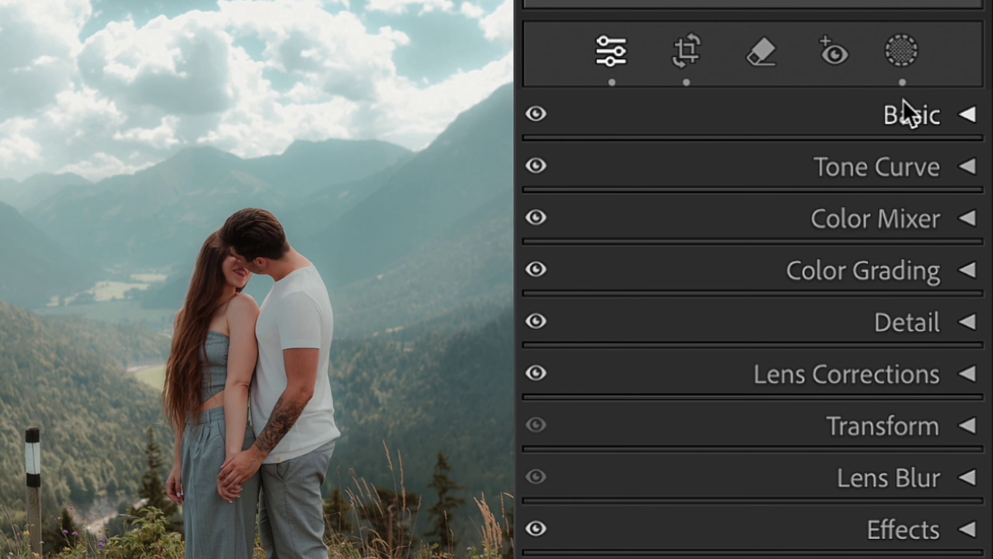
Step: Set the mountain photo's overall Texture to −100 and inspect the couple up close
{"action": "left_click", "coordinate": [907, 114]}
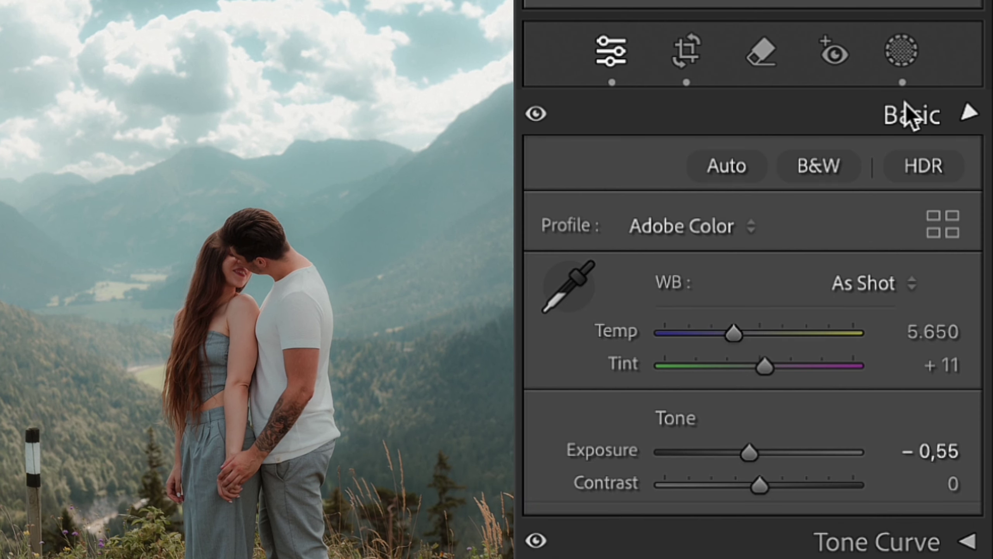
{"action": "scroll", "coordinate": [890, 330], "scroll_direction": "down", "scroll_amount": 5}
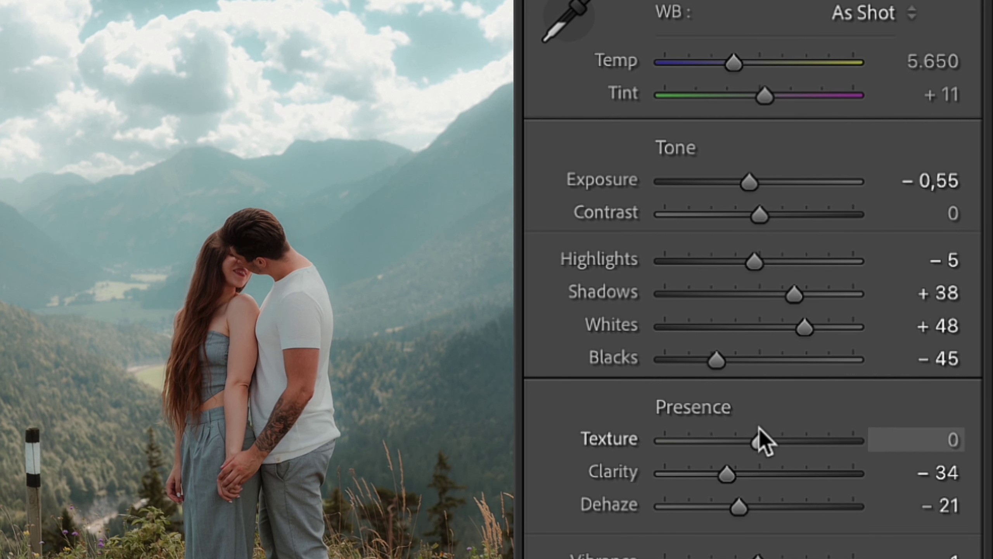
{"action": "left_click_drag", "start_coordinate": [762, 443], "coordinate": [563, 460]}
{"action": "left_click", "coordinate": [527, 454]}
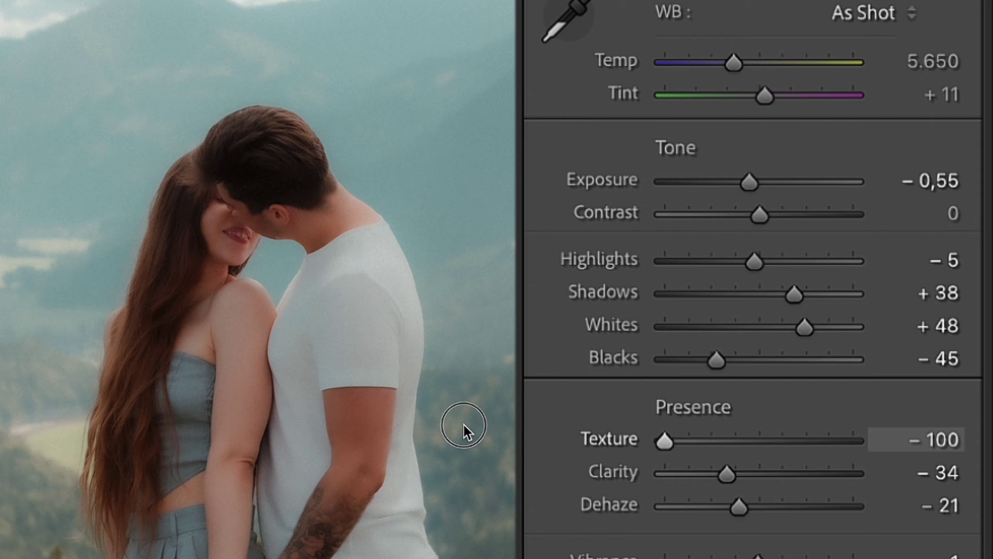
{"action": "left_click_drag", "start_coordinate": [679, 460], "coordinate": [681, 461]}
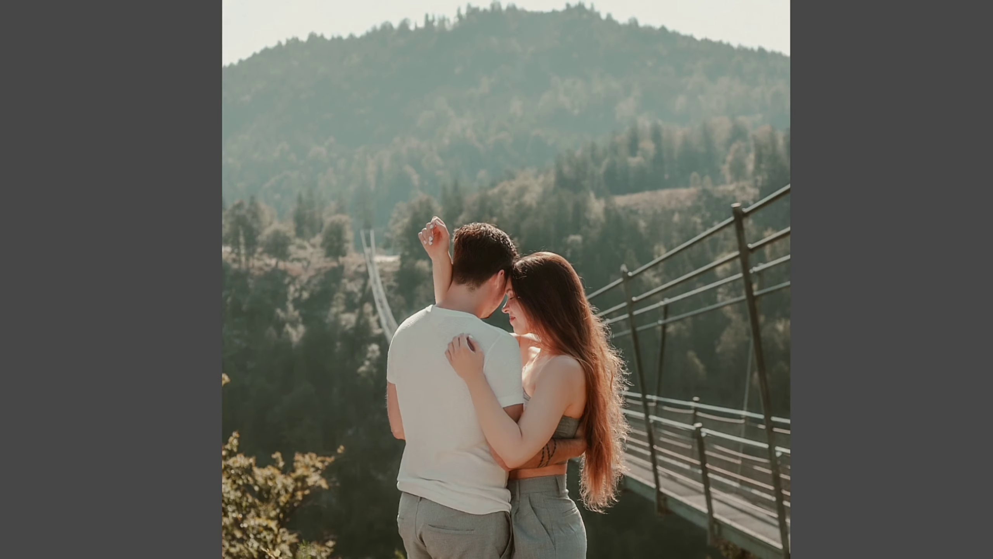
Step: Create an AI subject mask of the embracing couple on the suspension bridge photo
{"action": "mouse_move", "coordinate": [899, 13]}
{"action": "left_mouse_down"}
{"action": "mouse_move", "coordinate": [789, 95]}
{"action": "mouse_move", "coordinate": [666, 298]}
{"action": "mouse_move", "coordinate": [803, 142]}
{"action": "left_mouse_up"}
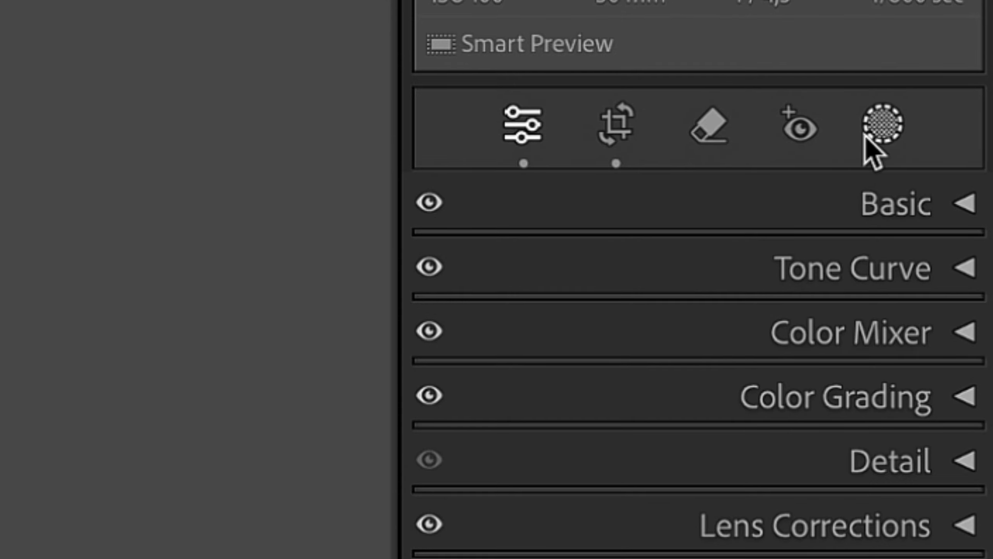
{"action": "left_click", "coordinate": [866, 137]}
{"action": "left_click", "coordinate": [534, 298]}
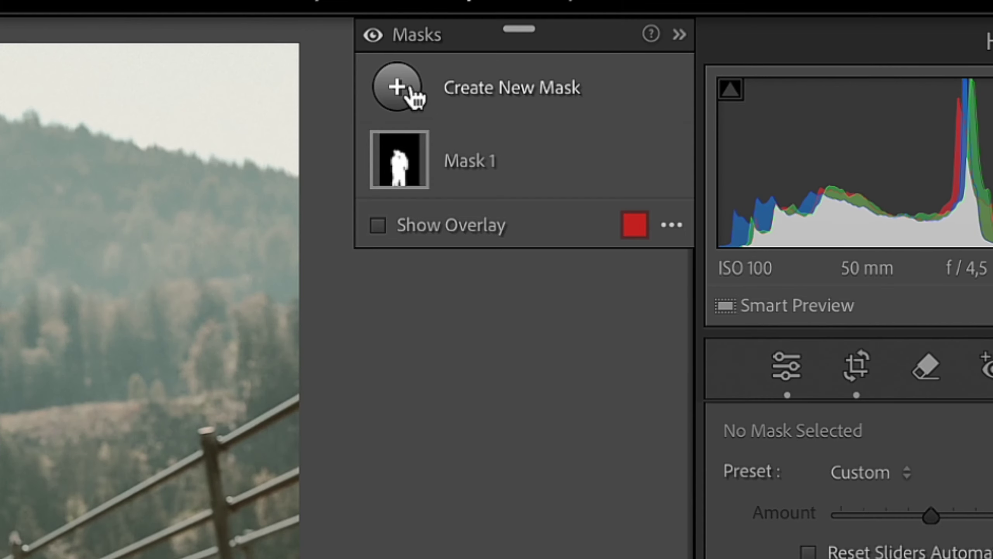
Step: Add a second mask that selects the background behind the couple
{"action": "left_click", "coordinate": [403, 88]}
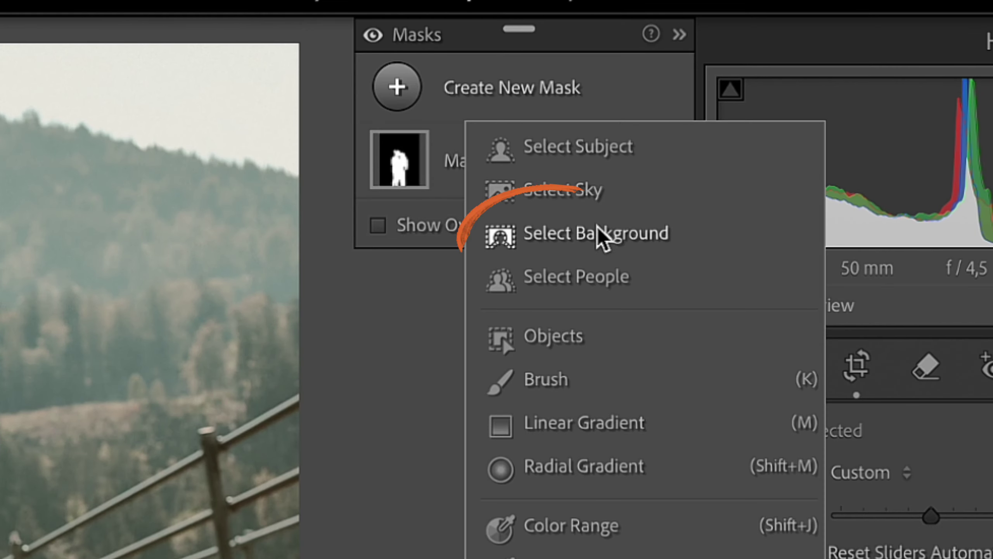
{"action": "left_click", "coordinate": [598, 241]}
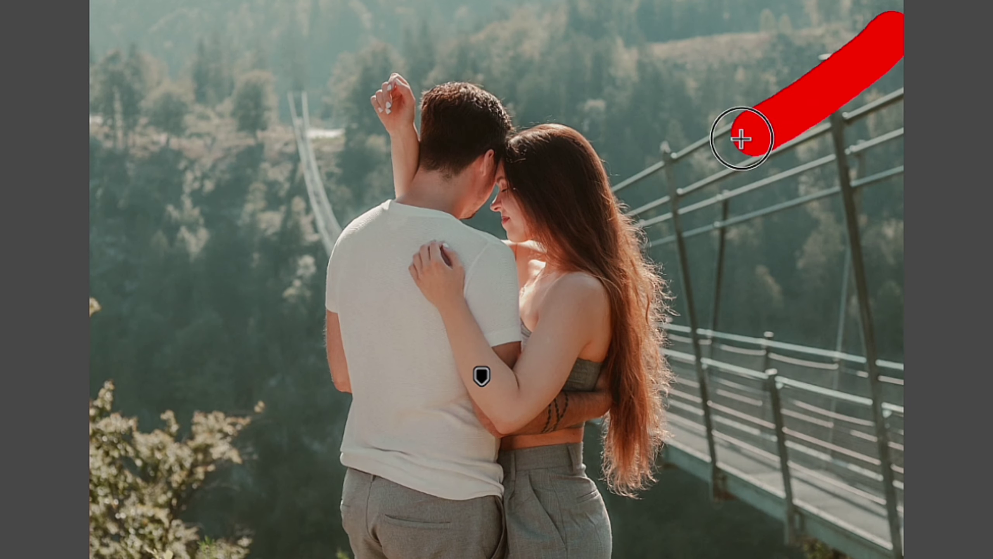
Step: Create an object mask of the suspension bridge behind the couple and slightly raise its Exposure
{"action": "mouse_move", "coordinate": [741, 138]}
{"action": "left_mouse_down"}
{"action": "mouse_move", "coordinate": [634, 218]}
{"action": "mouse_move", "coordinate": [661, 457]}
{"action": "mouse_move", "coordinate": [760, 495]}
{"action": "mouse_move", "coordinate": [926, 489]}
{"action": "mouse_move", "coordinate": [907, 377]}
{"action": "mouse_move", "coordinate": [721, 332]}
{"action": "mouse_move", "coordinate": [660, 342]}
{"action": "mouse_move", "coordinate": [872, 392]}
{"action": "mouse_move", "coordinate": [865, 421]}
{"action": "mouse_move", "coordinate": [688, 428]}
{"action": "mouse_move", "coordinate": [773, 465]}
{"action": "mouse_move", "coordinate": [835, 512]}
{"action": "mouse_move", "coordinate": [917, 530]}
{"action": "mouse_move", "coordinate": [740, 410]}
{"action": "mouse_move", "coordinate": [663, 317]}
{"action": "mouse_move", "coordinate": [656, 223]}
{"action": "mouse_move", "coordinate": [917, 122]}
{"action": "mouse_move", "coordinate": [788, 160]}
{"action": "mouse_move", "coordinate": [949, 71]}
{"action": "left_mouse_up"}
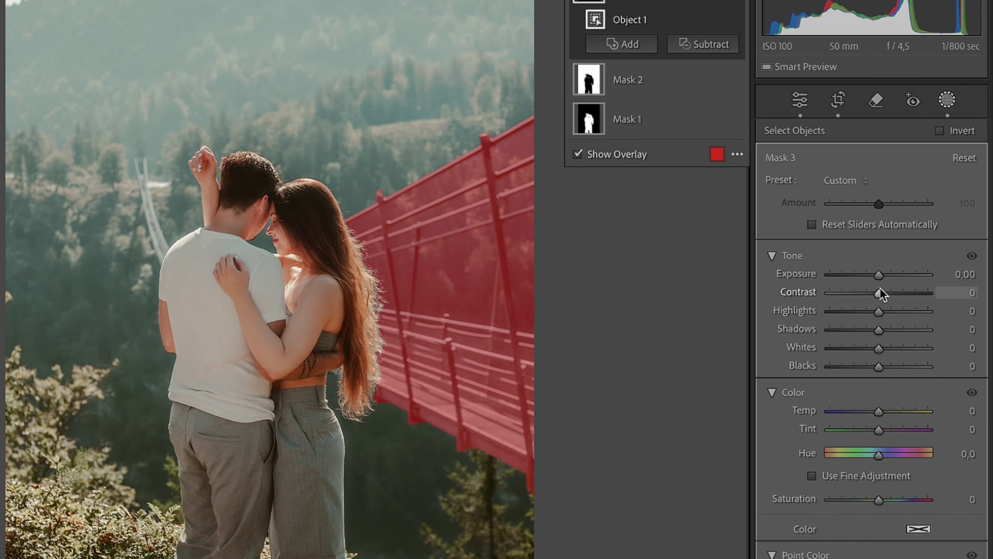
{"action": "left_click_drag", "start_coordinate": [879, 274], "coordinate": [883, 275]}
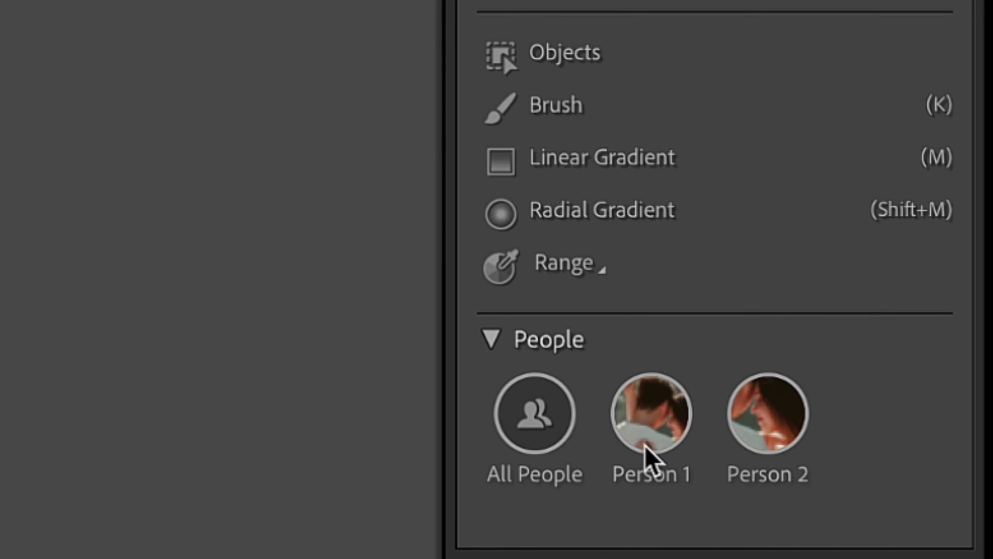
Step: Preview the body skin, lips and hair selections for Person 2, and create a people mask of only the Facial Skin
{"action": "left_click", "coordinate": [793, 417]}
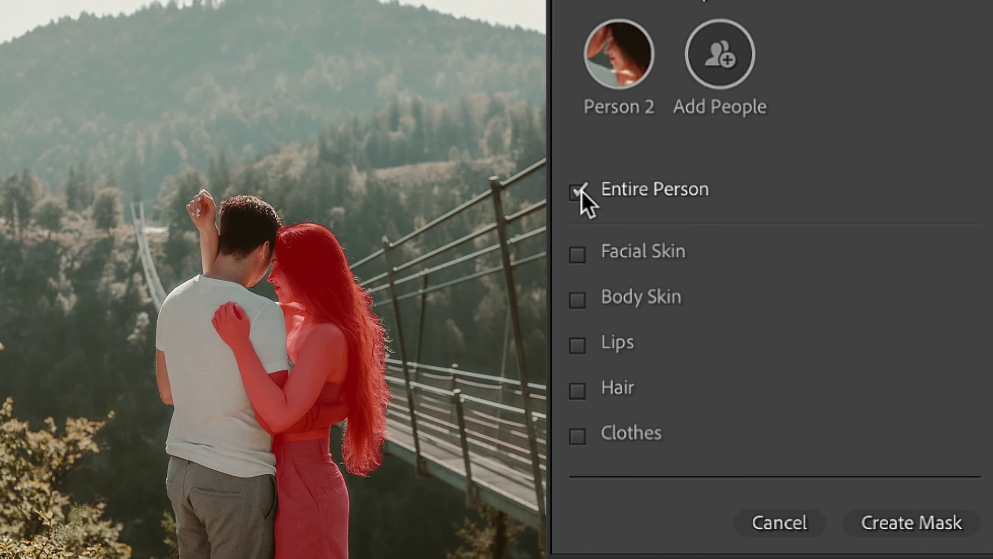
{"action": "left_click", "coordinate": [582, 191]}
{"action": "left_click", "coordinate": [580, 251]}
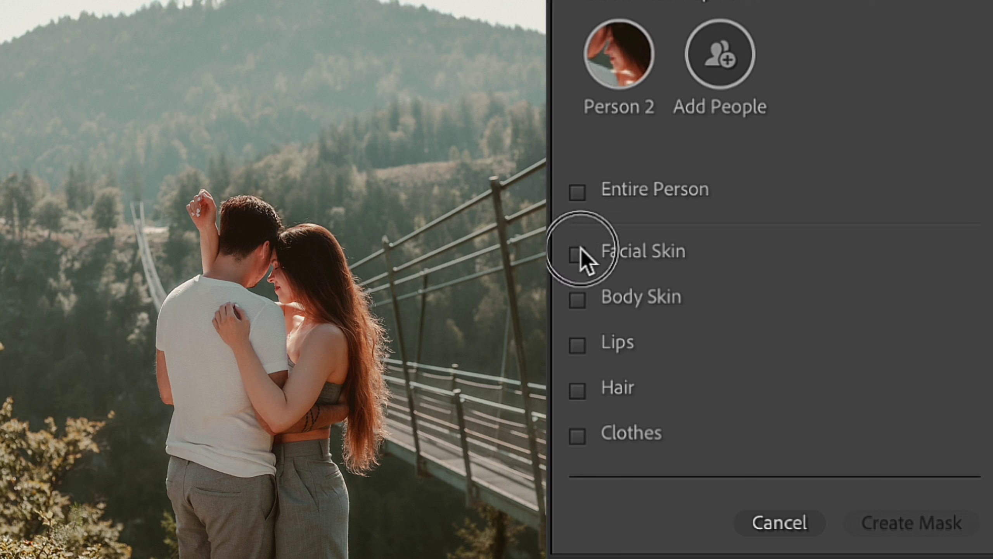
{"action": "left_click", "coordinate": [580, 250]}
{"action": "left_click", "coordinate": [583, 300]}
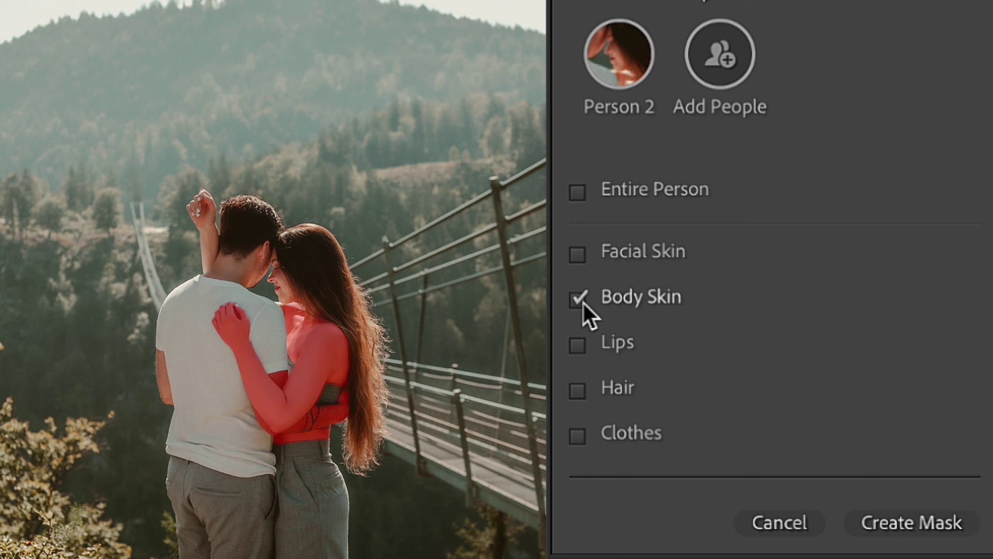
{"action": "left_click", "coordinate": [579, 301]}
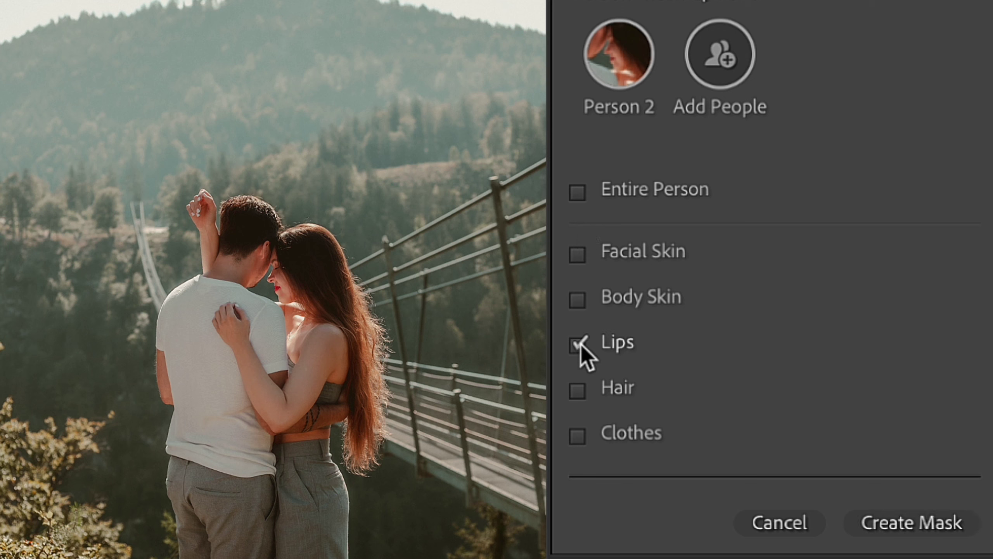
{"action": "left_click", "coordinate": [579, 389]}
{"action": "left_click", "coordinate": [578, 254]}
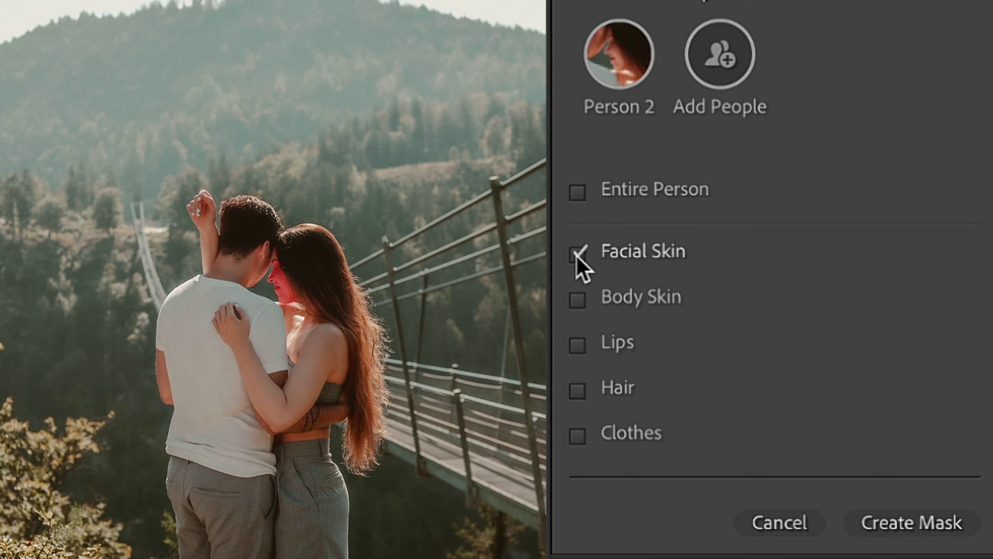
{"action": "left_click", "coordinate": [898, 525]}
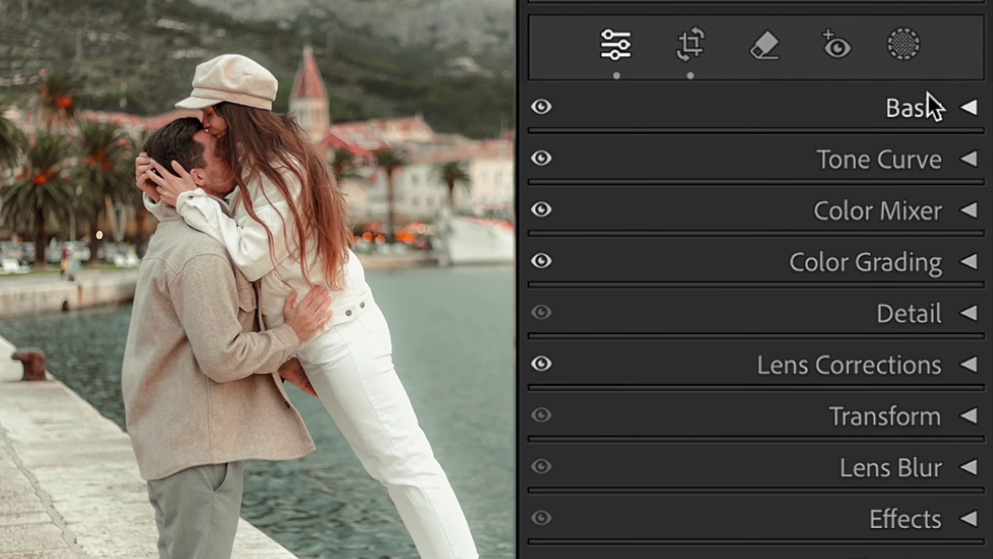
Step: Increase Dehaze in the basic adjustments of the harbor couple photo
{"action": "left_click", "coordinate": [928, 95]}
{"action": "scroll", "coordinate": [903, 304], "scroll_direction": "down", "scroll_amount": 6}
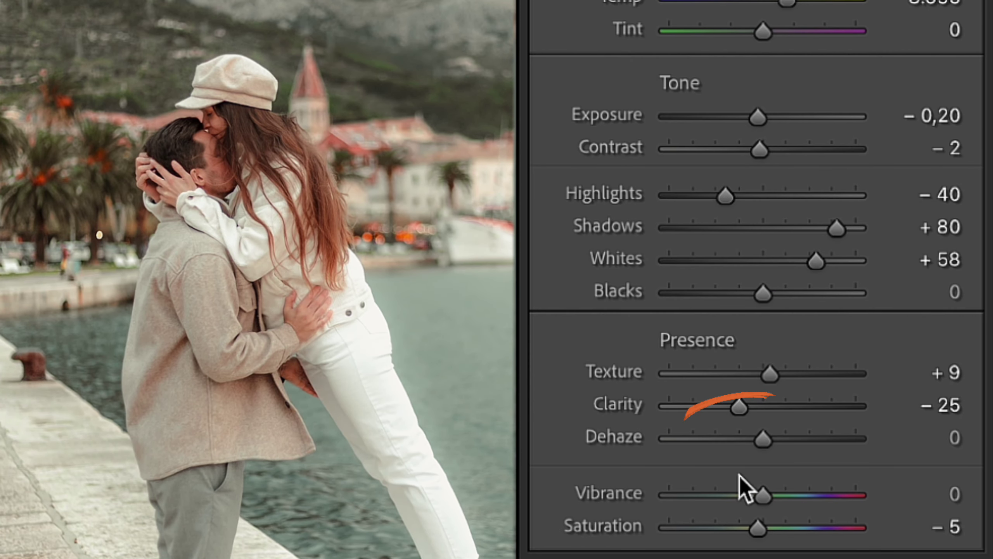
{"action": "mouse_move", "coordinate": [766, 442]}
{"action": "left_mouse_down"}
{"action": "mouse_move", "coordinate": [736, 446]}
{"action": "mouse_move", "coordinate": [794, 446]}
{"action": "mouse_move", "coordinate": [784, 449]}
{"action": "left_mouse_up"}
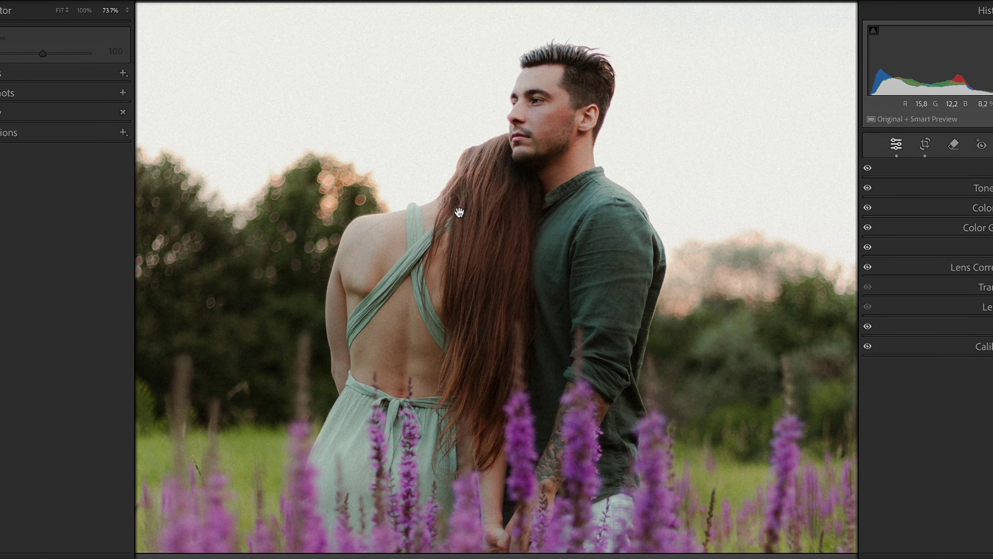
Step: Enhance the photo of the couple leaning together among purple flowers using Super Resolution without Denoise, checking the preview of the hair
{"action": "right_click", "coordinate": [461, 207]}
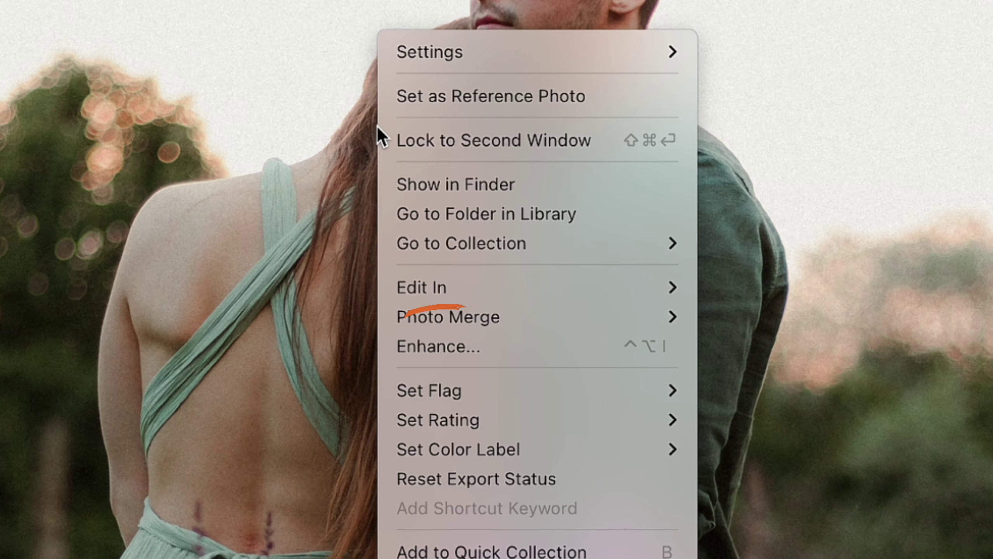
{"action": "left_click", "coordinate": [415, 347]}
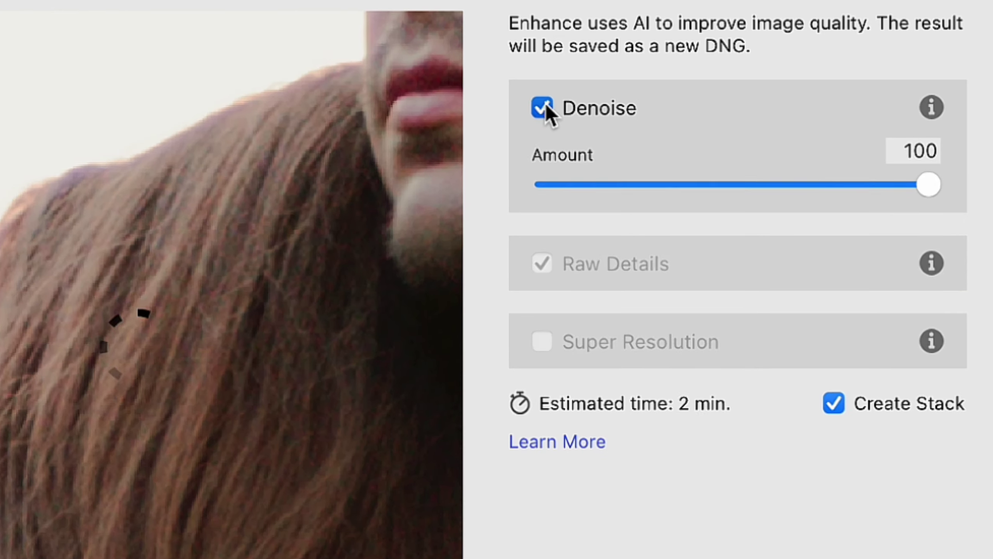
{"action": "left_click", "coordinate": [607, 128]}
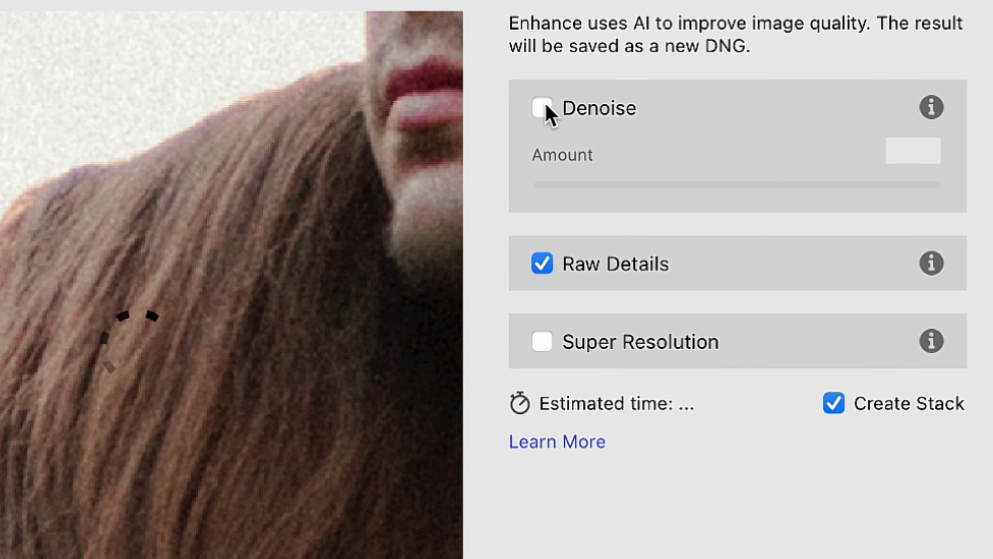
{"action": "left_click", "coordinate": [544, 265]}
{"action": "left_click", "coordinate": [545, 341]}
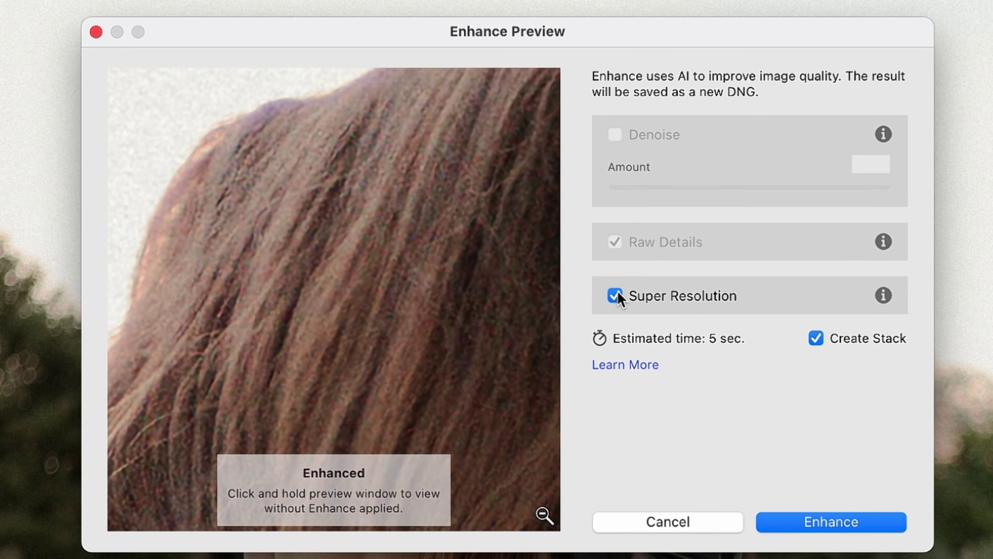
{"action": "left_click", "coordinate": [161, 360]}
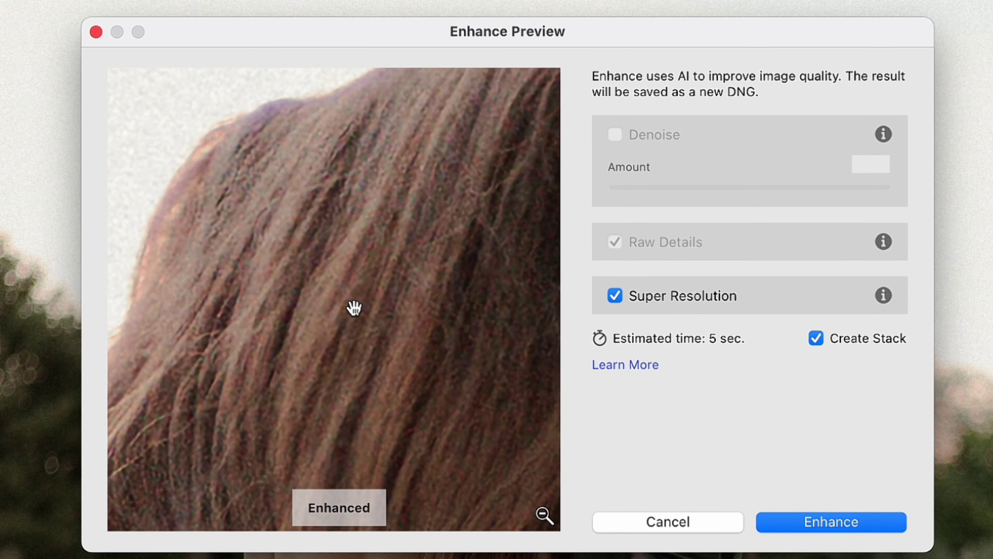
{"action": "left_click", "coordinate": [354, 308]}
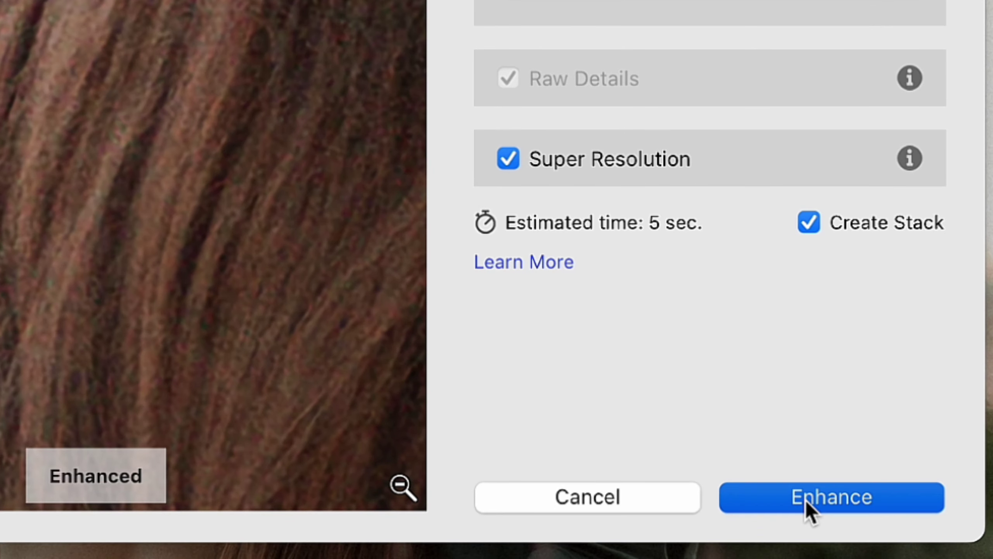
{"action": "left_click", "coordinate": [806, 501]}
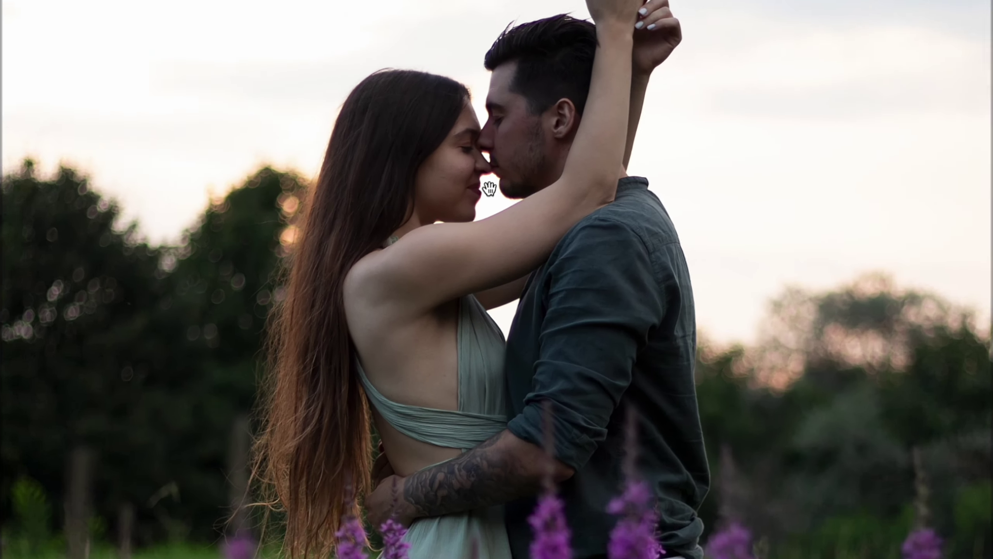
Step: Enhance the photo of the nearly kissing couple with only Raw Details enabled, checking different areas in the preview
{"action": "right_click", "coordinate": [499, 160]}
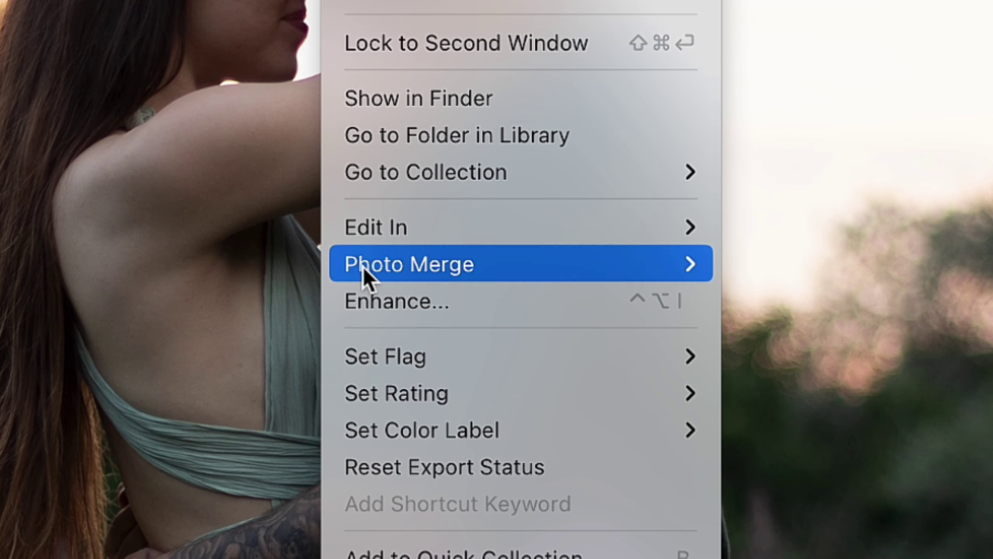
{"action": "left_click", "coordinate": [374, 305]}
{"action": "left_click", "coordinate": [604, 234]}
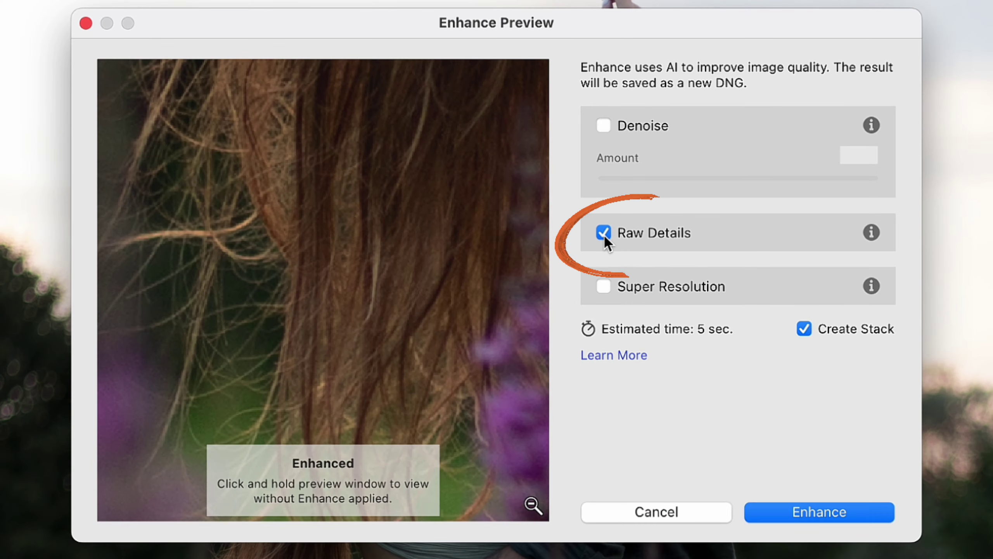
{"action": "left_click_drag", "start_coordinate": [444, 402], "coordinate": [379, 257]}
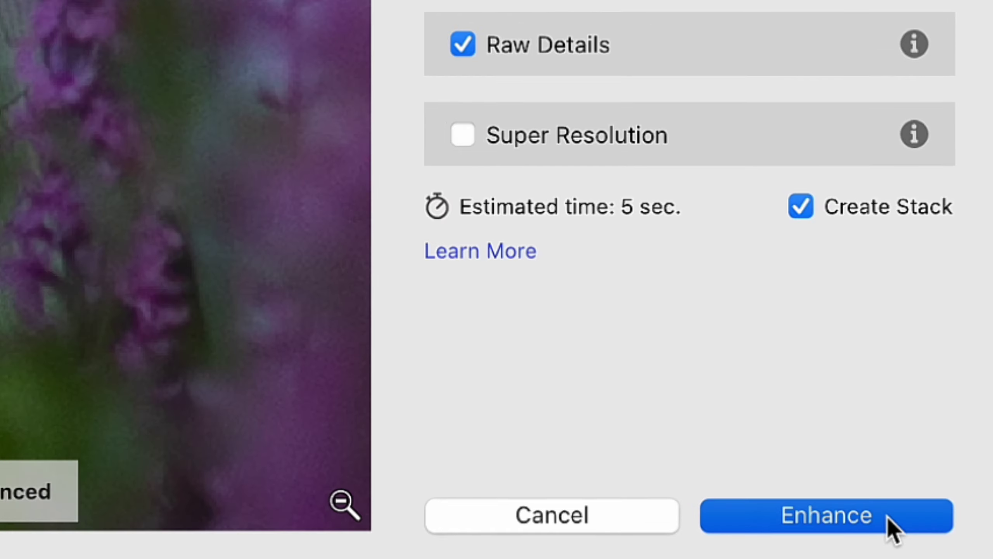
{"action": "left_click", "coordinate": [856, 512]}
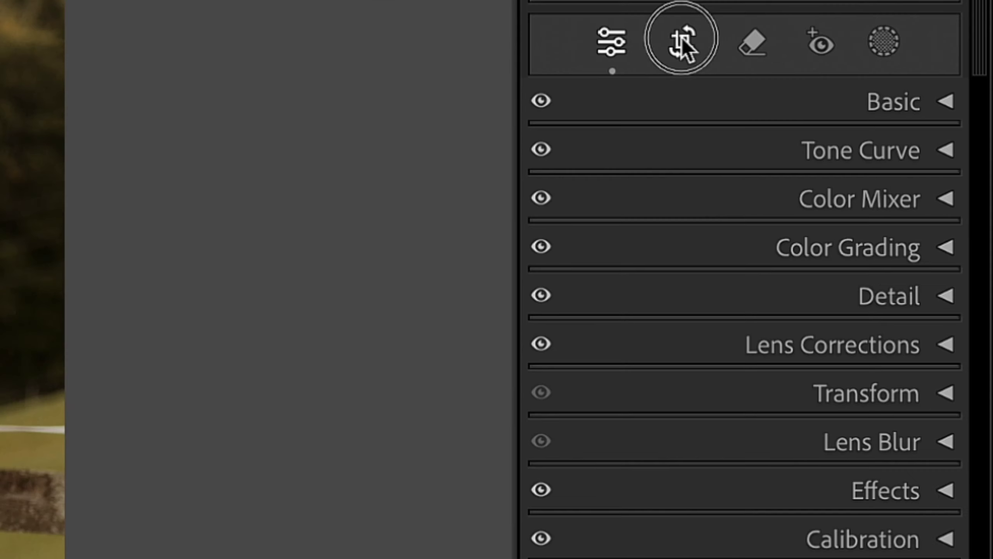
Step: Straighten the photo of the couple at the fence with the automatic crop angle, and lower the crop Angle manually
{"action": "left_click", "coordinate": [885, 159]}
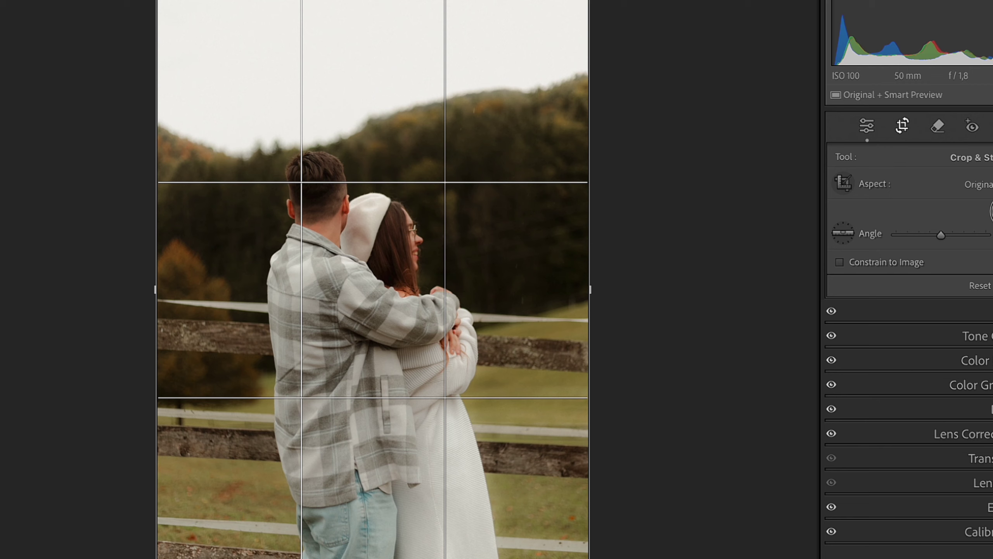
{"action": "left_click", "coordinate": [898, 217]}
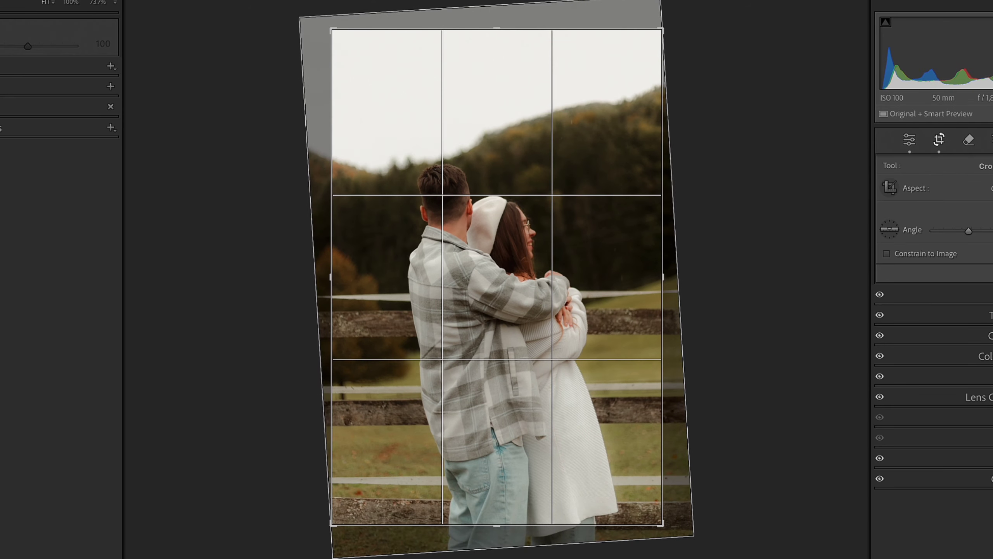
{"action": "key", "text": "Return"}
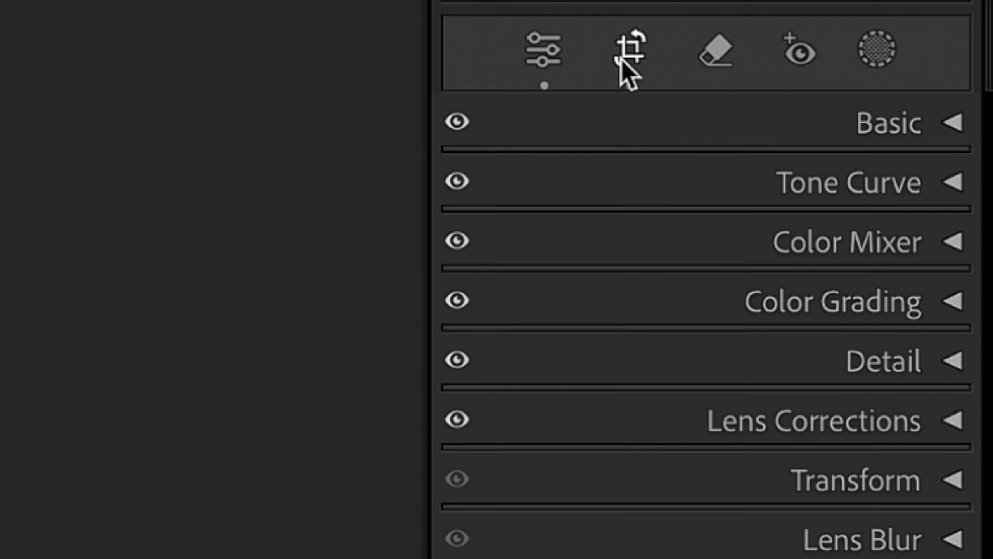
{"action": "left_click", "coordinate": [626, 52]}
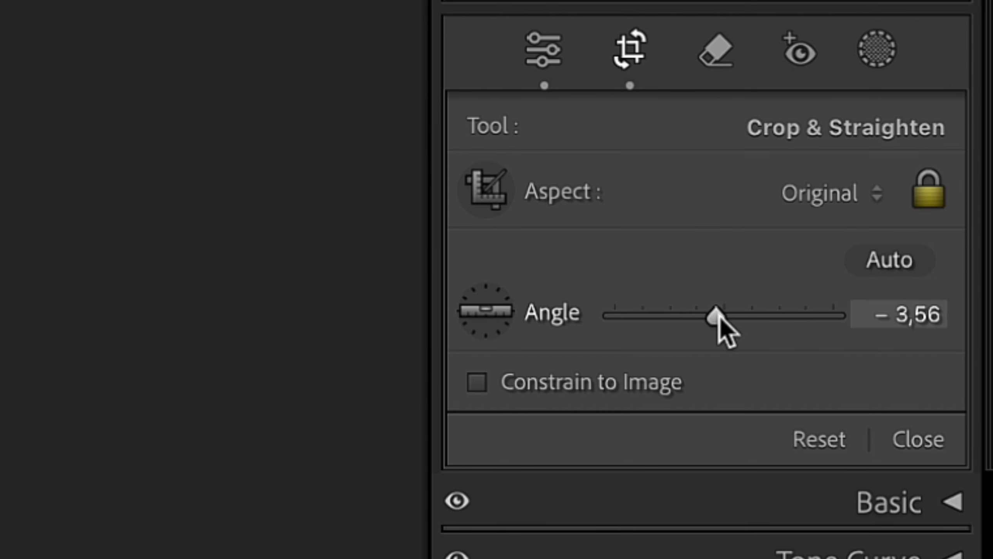
{"action": "left_click_drag", "start_coordinate": [718, 318], "coordinate": [702, 318]}
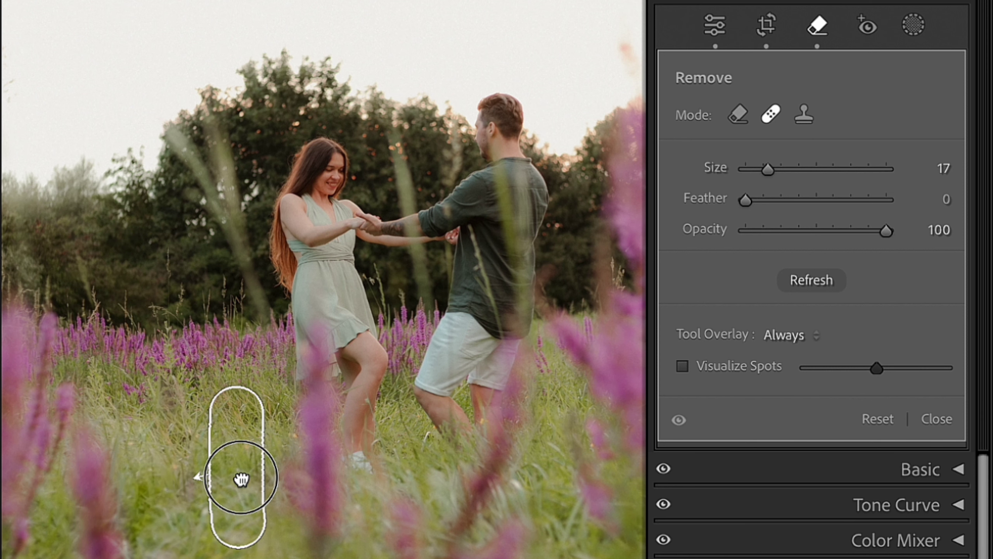
Step: Toggle the Remove edits off and on to compare the meadow photo before and after healing
{"action": "left_click", "coordinate": [678, 369]}
{"action": "left_click", "coordinate": [677, 369]}
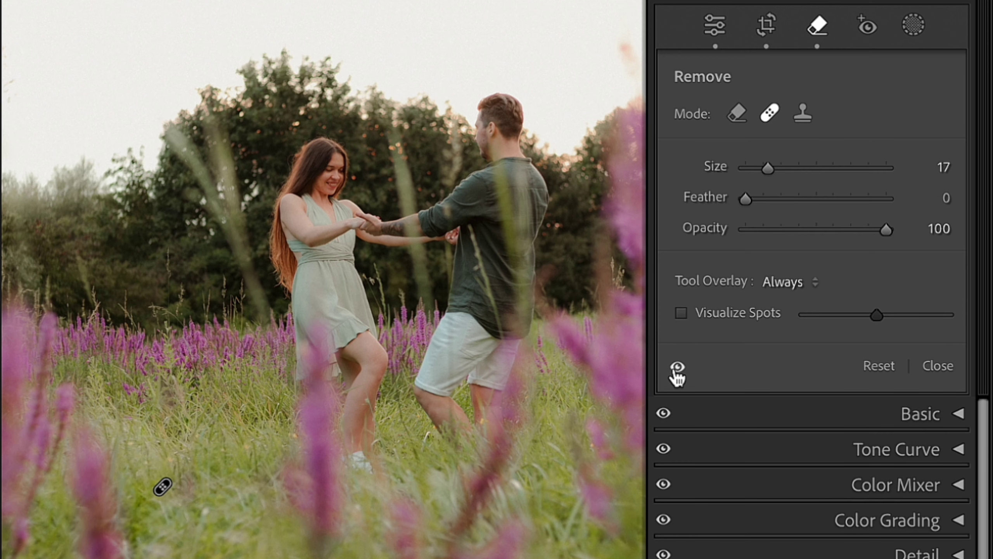
{"action": "left_click", "coordinate": [677, 370]}
{"action": "left_click", "coordinate": [678, 370]}
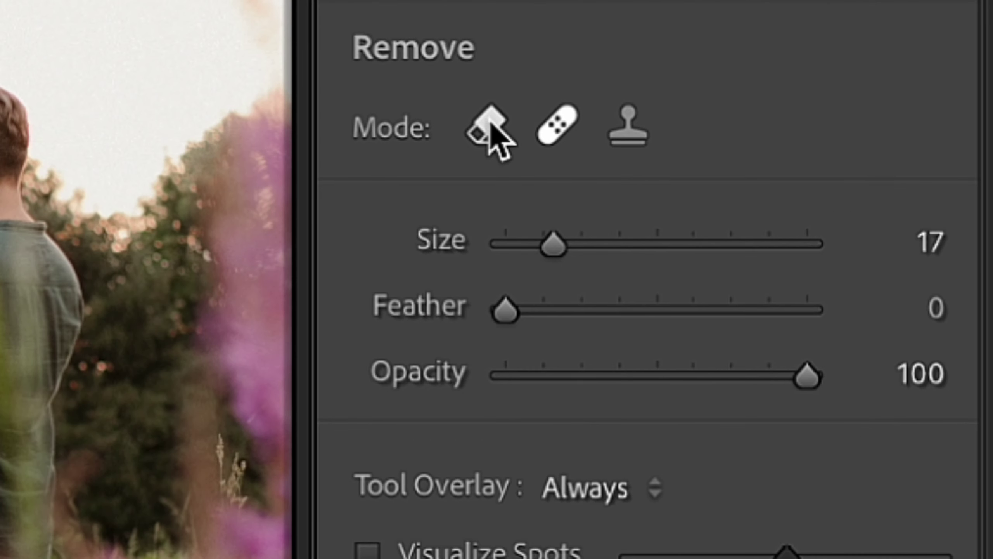
Step: Remove the dancing couple from the meadow photo with Generative AI by brushing over them and applying the mask
{"action": "left_click", "coordinate": [489, 129]}
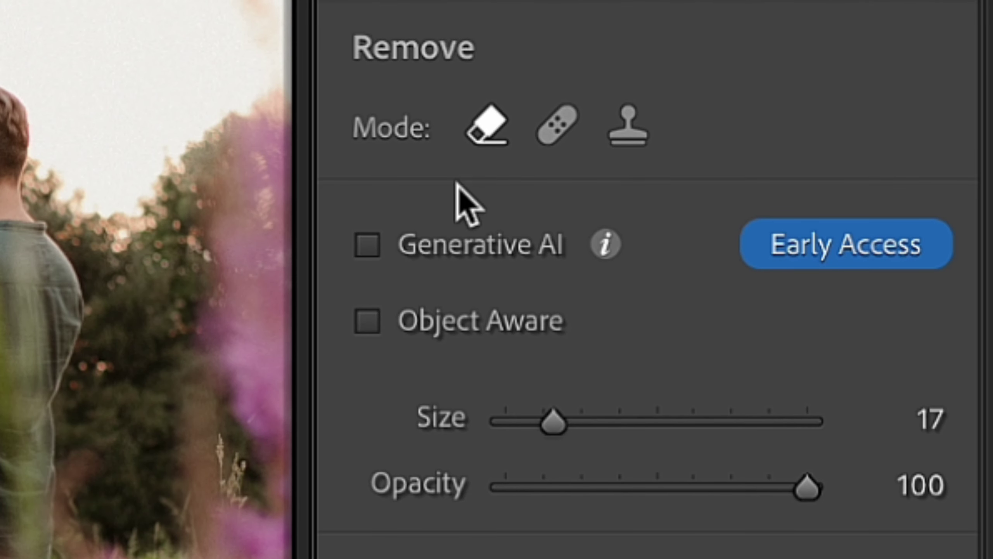
{"action": "left_click", "coordinate": [367, 245]}
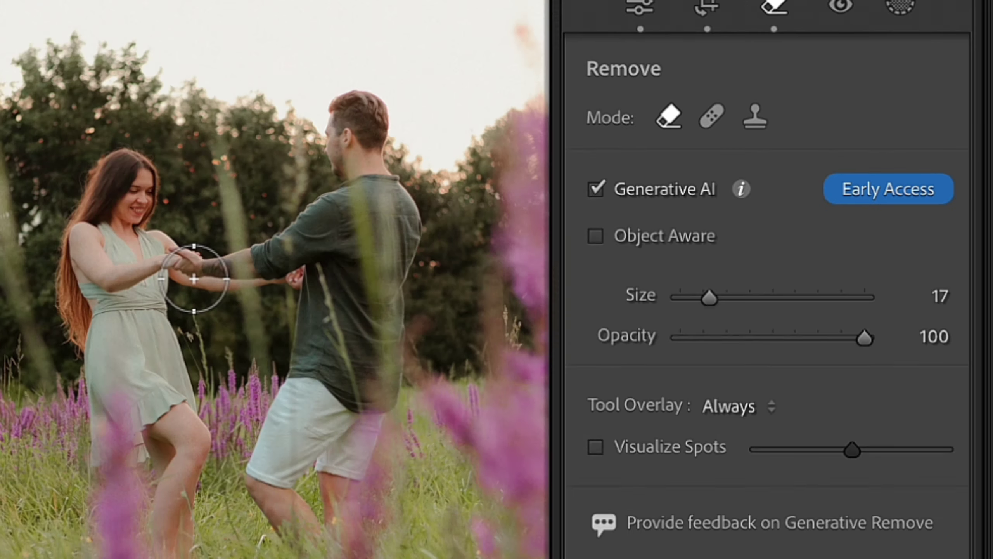
{"action": "scroll", "coordinate": [331, 200], "scroll_direction": "up", "scroll_amount": 2}
{"action": "mouse_move", "coordinate": [318, 160]}
{"action": "left_mouse_down"}
{"action": "mouse_move", "coordinate": [291, 254]}
{"action": "mouse_move", "coordinate": [346, 430]}
{"action": "mouse_move", "coordinate": [319, 371]}
{"action": "mouse_move", "coordinate": [347, 353]}
{"action": "mouse_move", "coordinate": [356, 383]}
{"action": "mouse_move", "coordinate": [339, 242]}
{"action": "mouse_move", "coordinate": [460, 219]}
{"action": "mouse_move", "coordinate": [497, 117]}
{"action": "mouse_move", "coordinate": [520, 211]}
{"action": "mouse_move", "coordinate": [493, 383]}
{"action": "mouse_move", "coordinate": [446, 406]}
{"action": "mouse_move", "coordinate": [488, 219]}
{"action": "mouse_move", "coordinate": [341, 212]}
{"action": "left_mouse_up"}
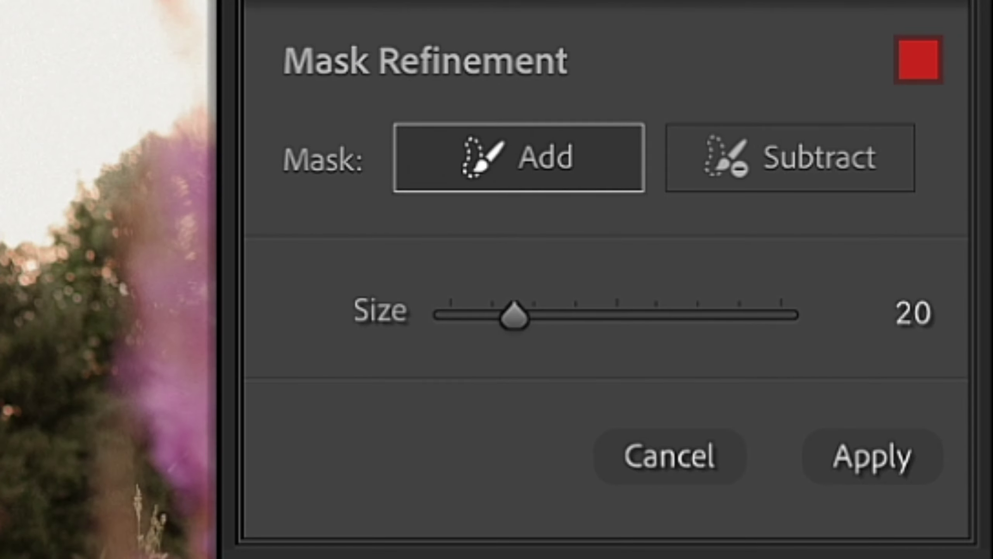
{"action": "left_click", "coordinate": [875, 458]}
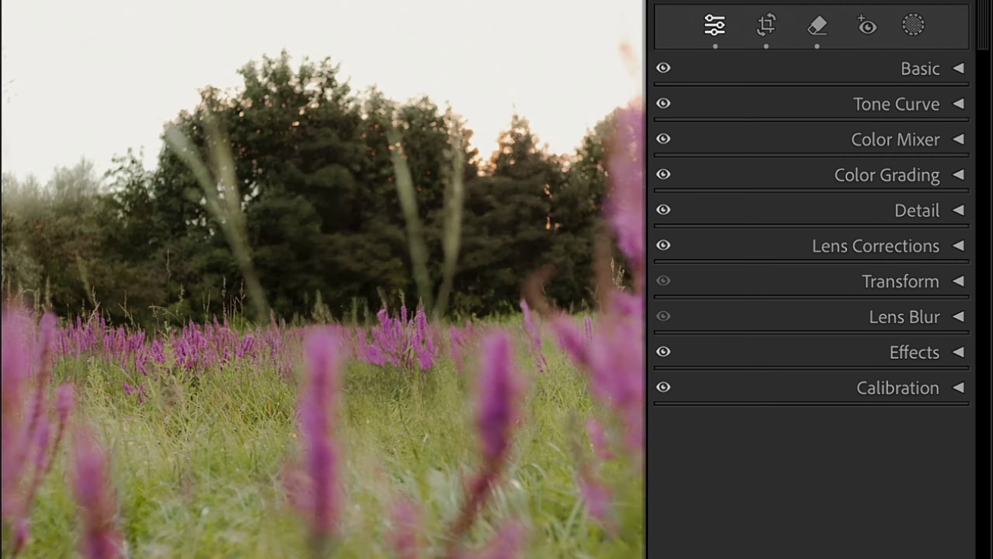
Step: Apply the Subtle preset from Adaptive: Blur Background to the photo of the embracing couple in the flower field
{"action": "left_click", "coordinate": [48, 220]}
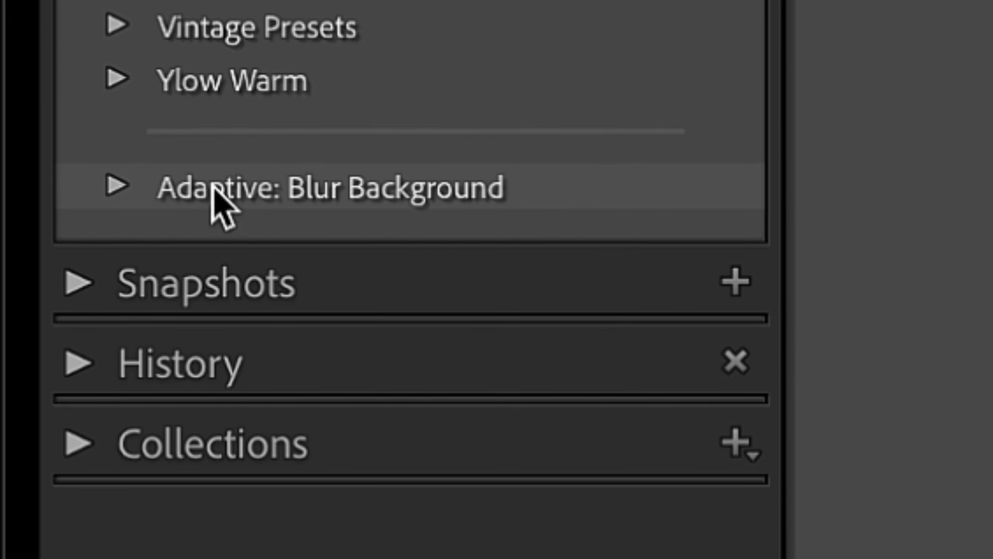
{"action": "left_click", "coordinate": [116, 185]}
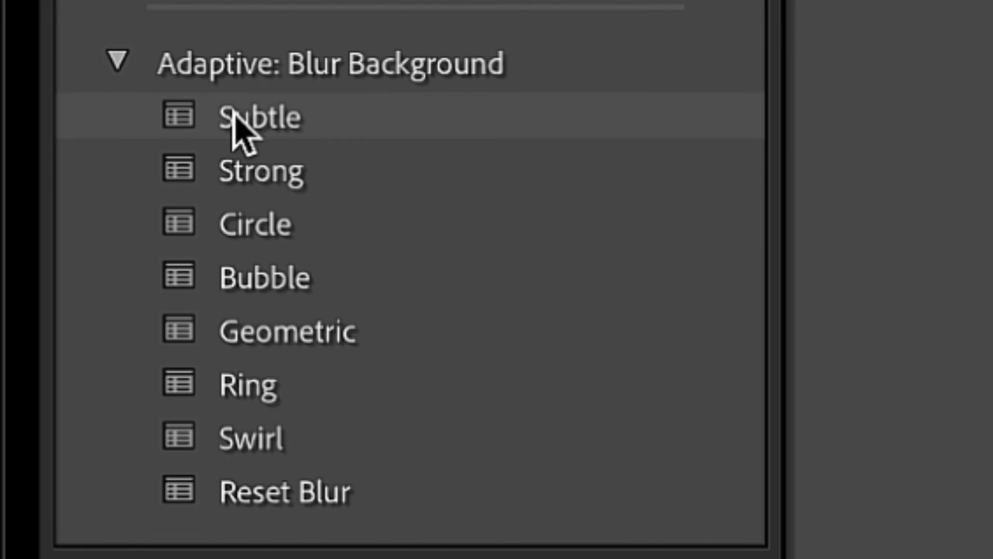
{"action": "left_click", "coordinate": [233, 113]}
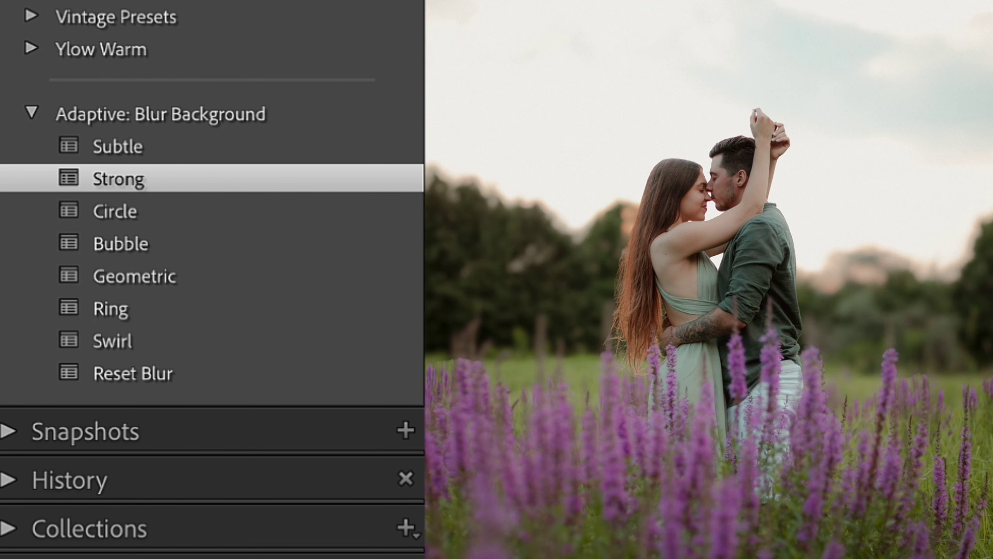
Step: Vary the Amount of the Strong background blur preset on the photo of the embracing couple in the flower field
{"action": "scroll", "coordinate": [217, 149], "scroll_direction": "up", "scroll_amount": 10}
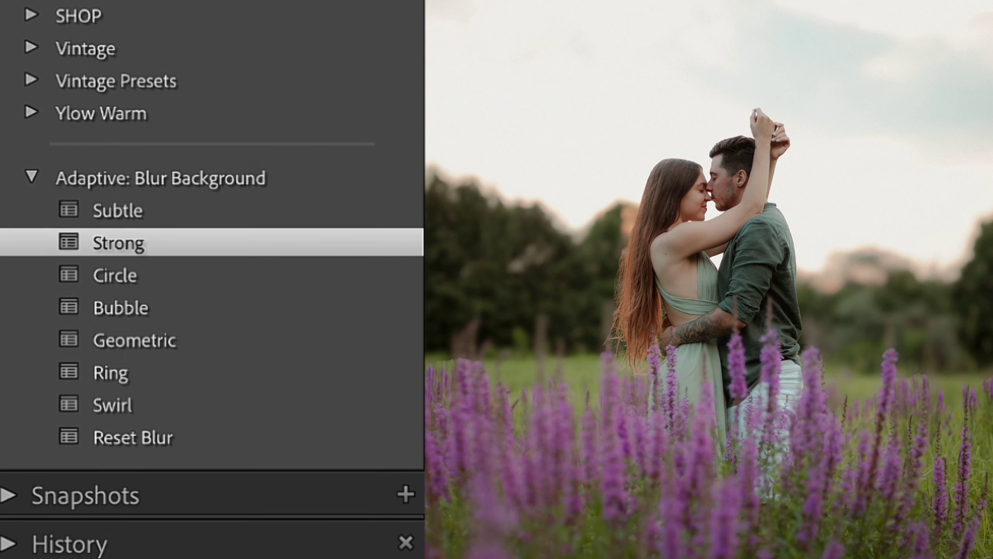
{"action": "left_click_drag", "start_coordinate": [98, 198], "coordinate": [319, 197]}
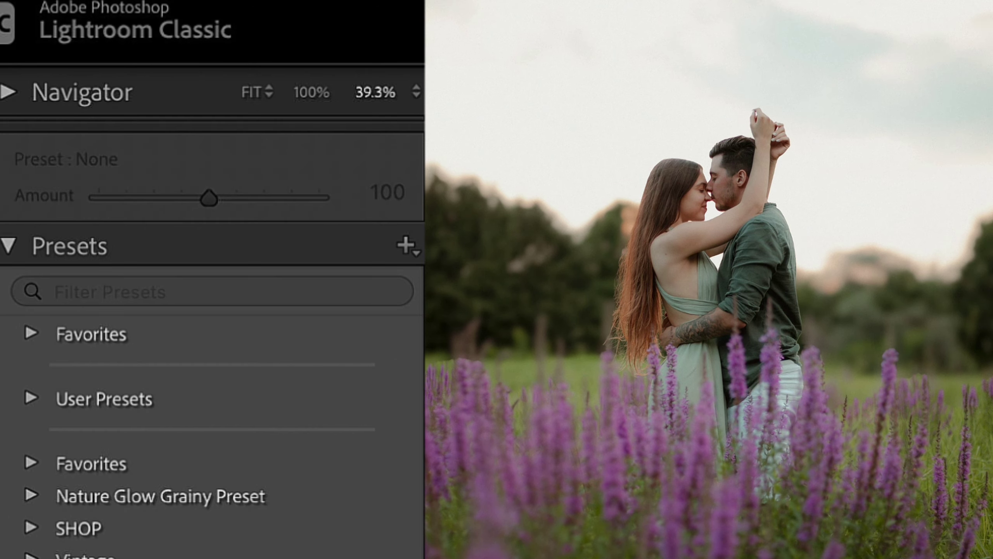
{"action": "left_click", "coordinate": [134, 358]}
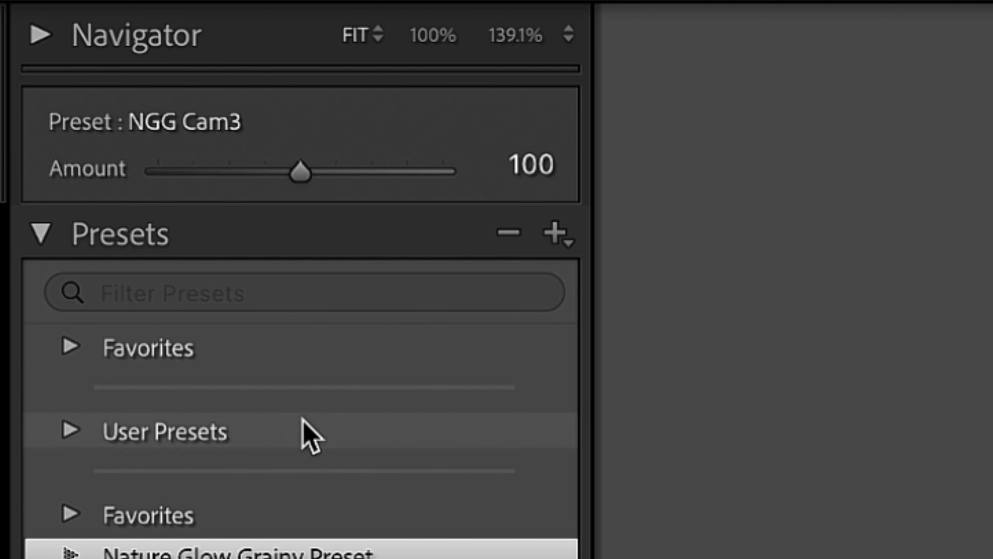
Step: Check which preset groups are enabled in Manage Presets, including Adaptive: Blur Background
{"action": "right_click", "coordinate": [282, 352]}
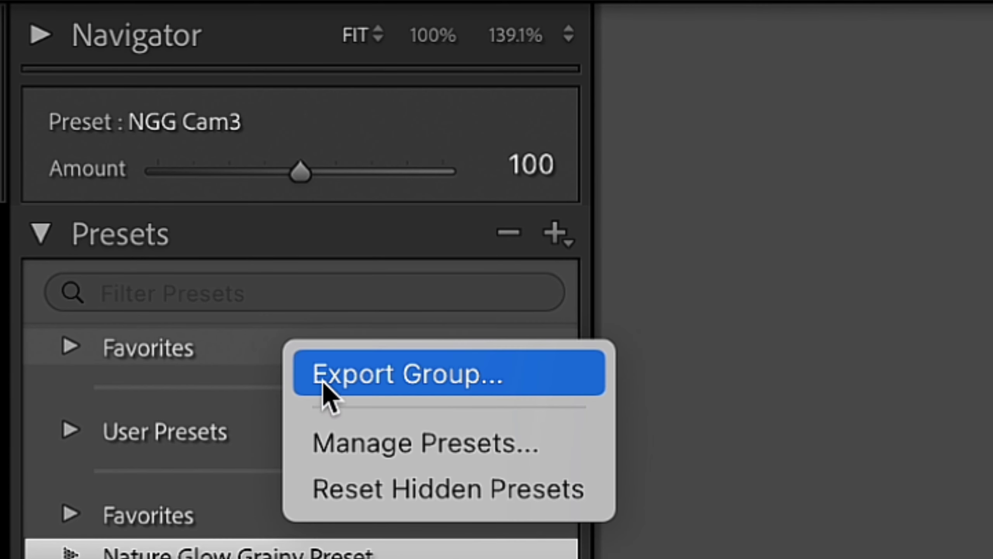
{"action": "left_click", "coordinate": [332, 451]}
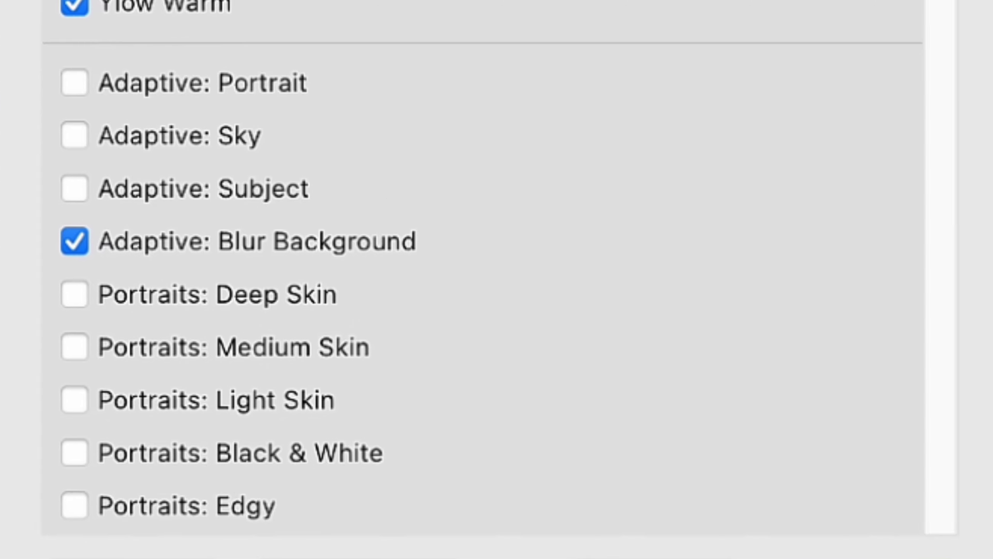
{"action": "left_click", "coordinate": [869, 558]}
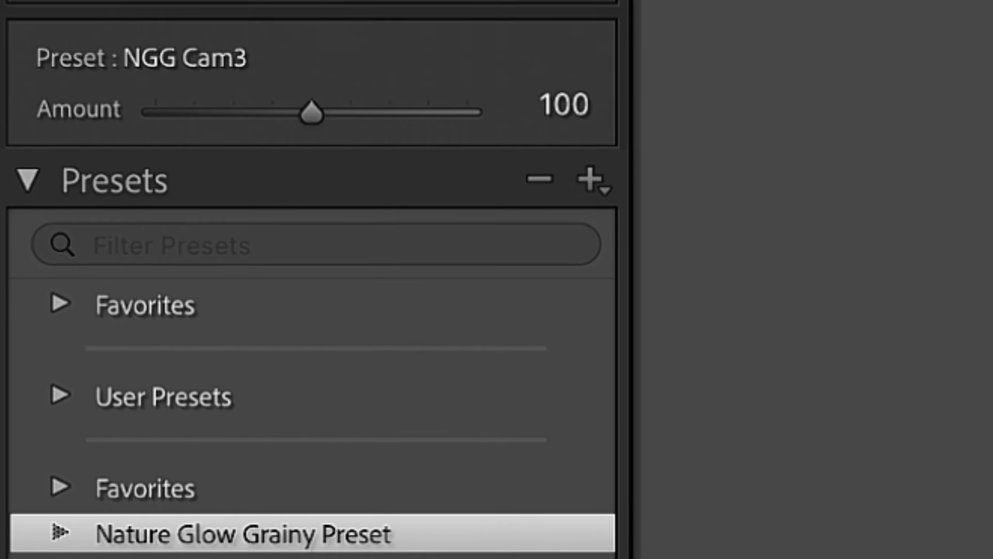
Step: Enable the Adaptive: Portrait preset group through Manage Presets and save the selection
{"action": "right_click", "coordinate": [288, 315]}
{"action": "left_click", "coordinate": [387, 405]}
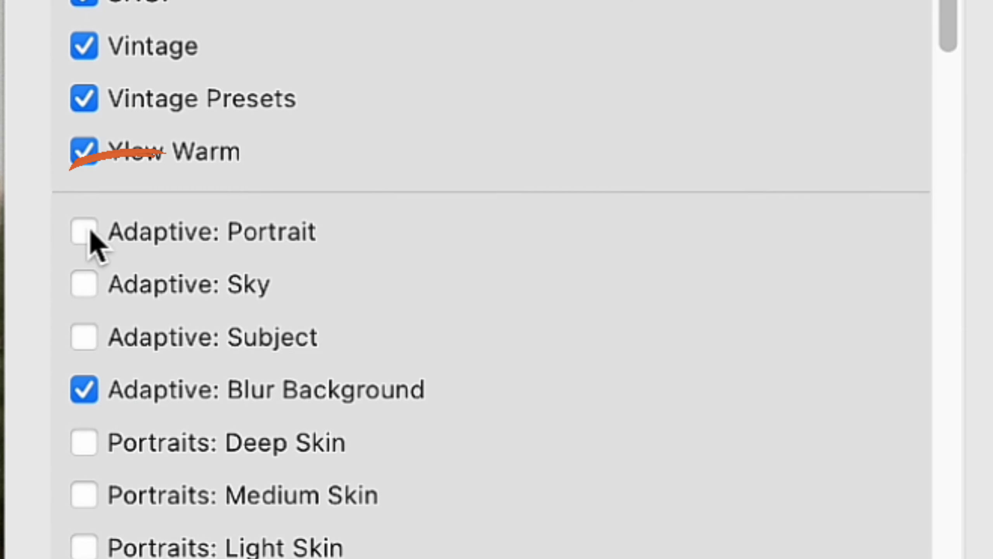
{"action": "left_click", "coordinate": [84, 231]}
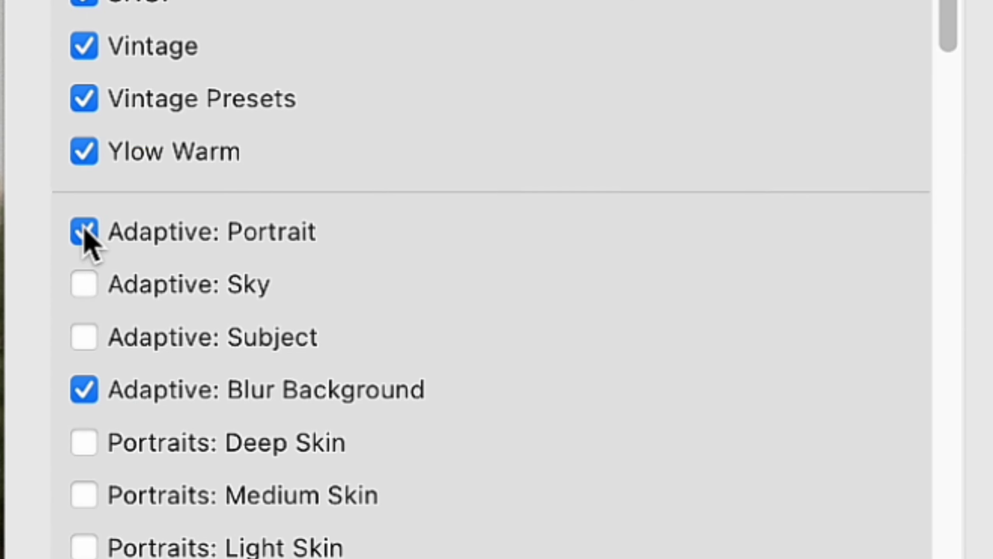
{"action": "left_click", "coordinate": [932, 558]}
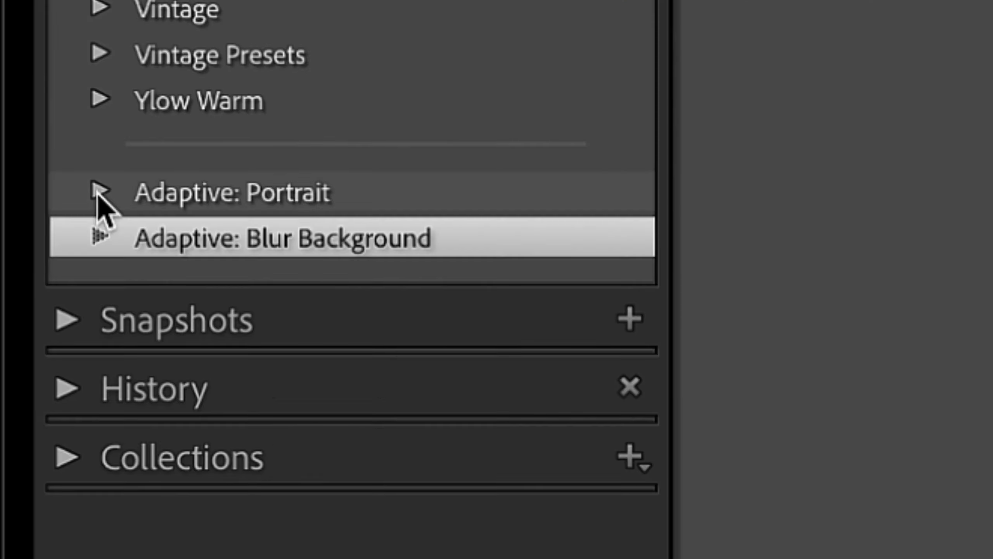
Step: Try the Enhance, Glamour, Polished and Gritty Portrait presets from Adaptive: Portrait on the photo of the woman among purple flowers
{"action": "left_click", "coordinate": [99, 192]}
{"action": "left_click", "coordinate": [235, 237]}
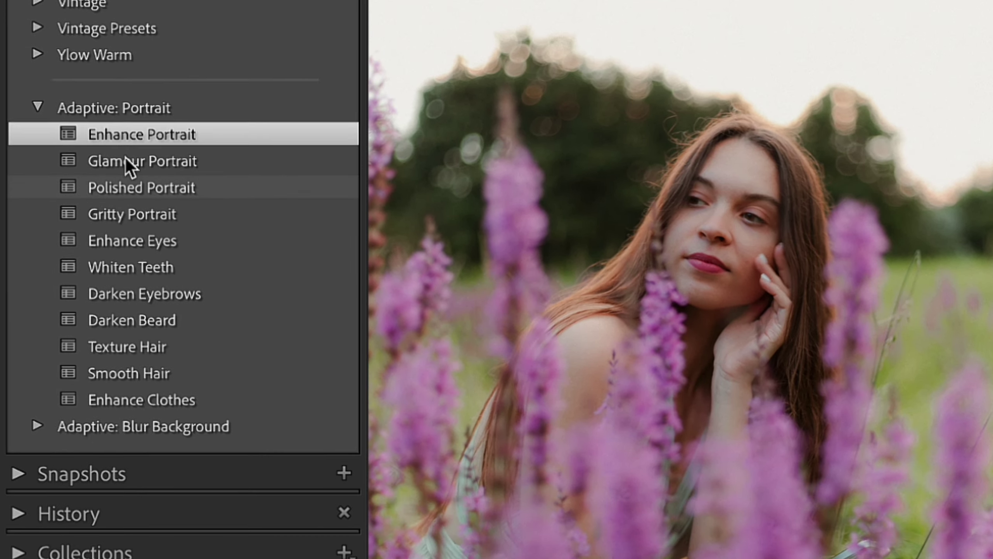
{"action": "left_click", "coordinate": [126, 161]}
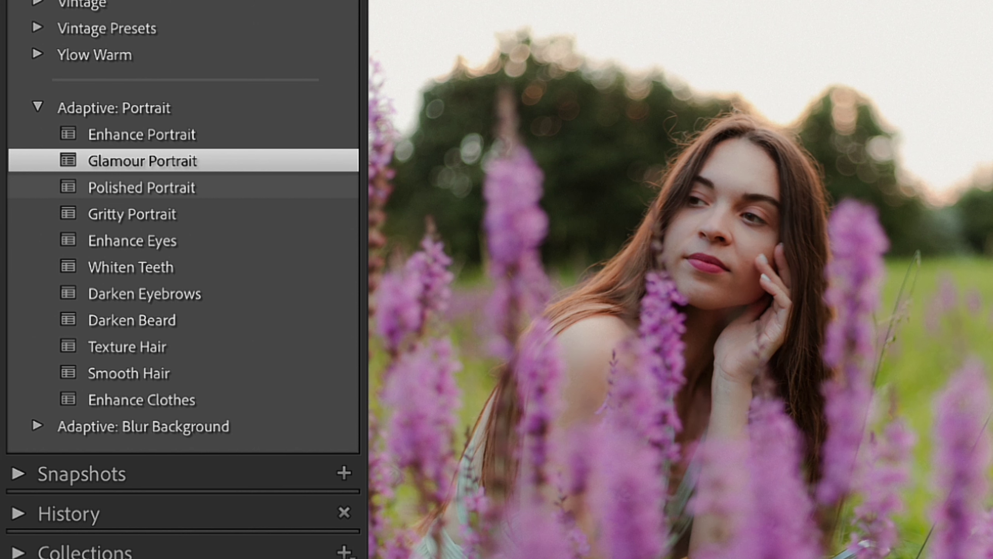
{"action": "left_click", "coordinate": [263, 176]}
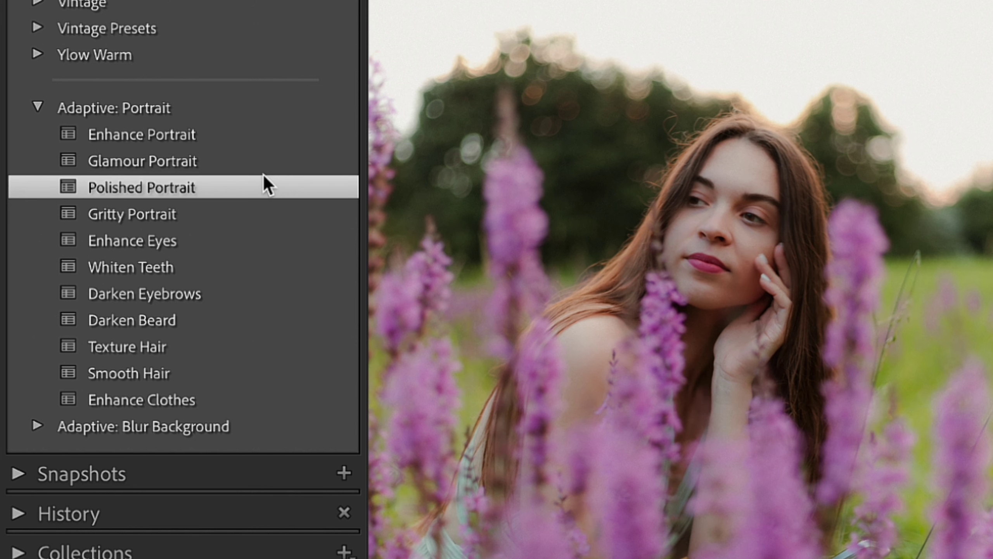
{"action": "left_click", "coordinate": [242, 214]}
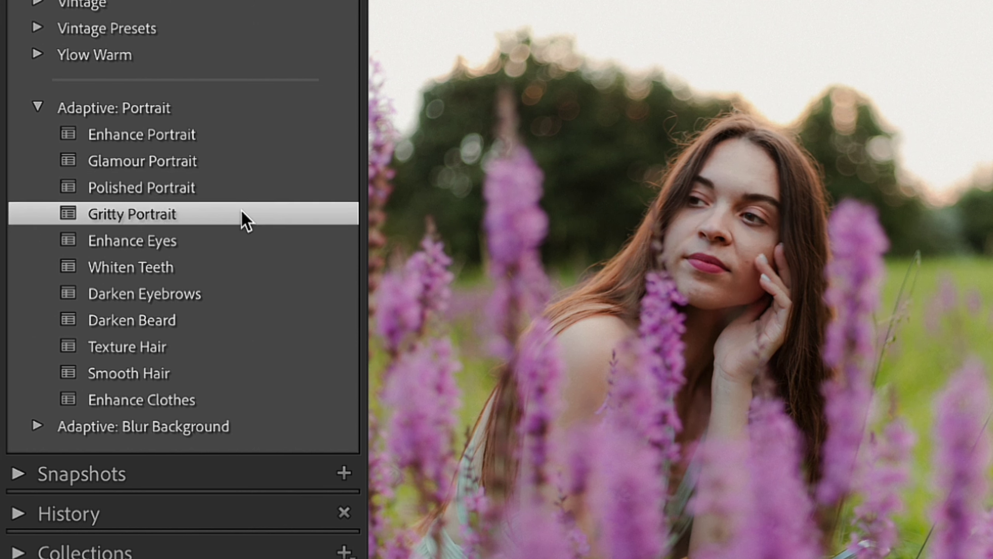
Step: Apply the Whiten Teeth and Enhance Eyes presets from Adaptive: Portrait to the woman's photo
{"action": "left_click", "coordinate": [211, 374]}
{"action": "left_click", "coordinate": [198, 267]}
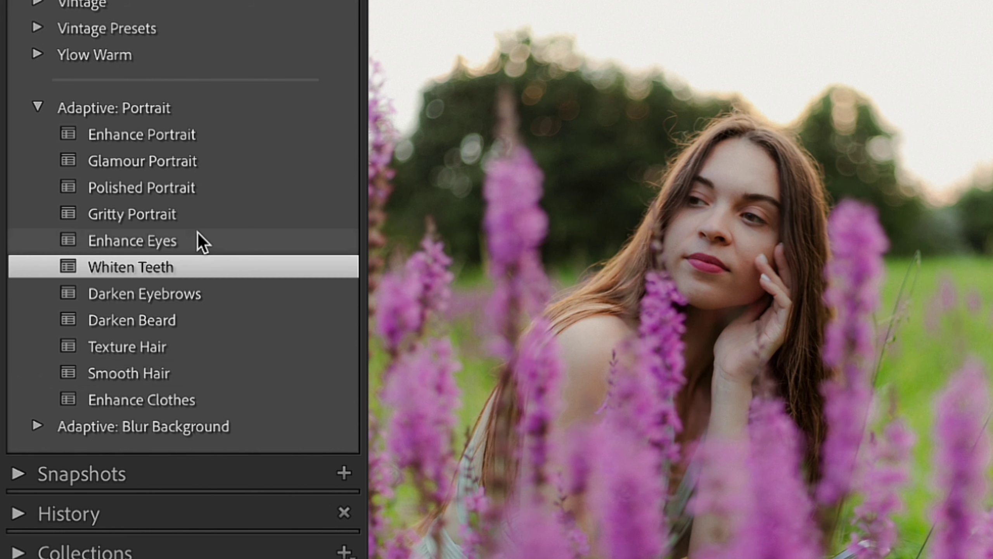
{"action": "left_click", "coordinate": [198, 240]}
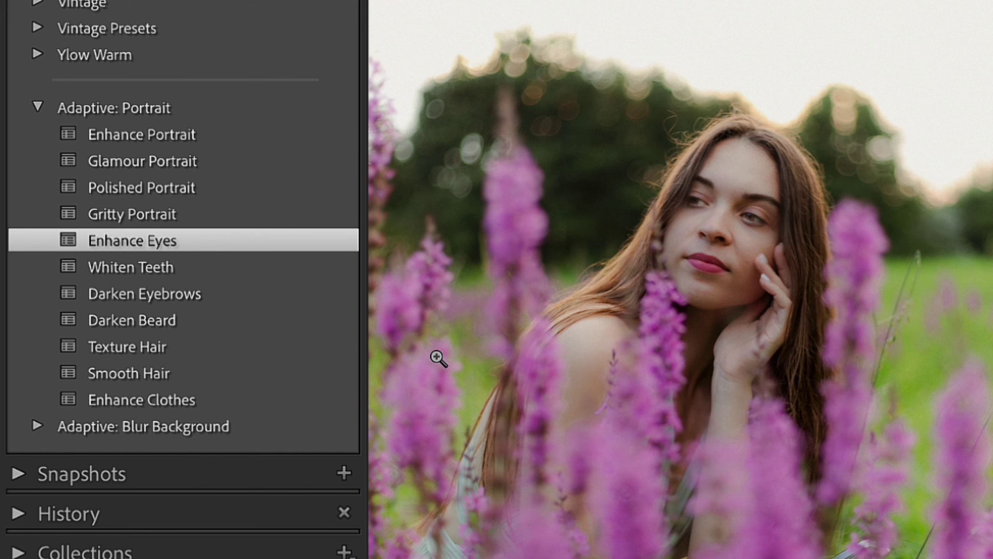
Step: Hide the side panels and inspect the woman's portrait up close
{"action": "key", "text": "Tab"}
{"action": "left_click", "coordinate": [672, 383]}
{"action": "left_click_drag", "start_coordinate": [673, 384], "coordinate": [670, 277]}
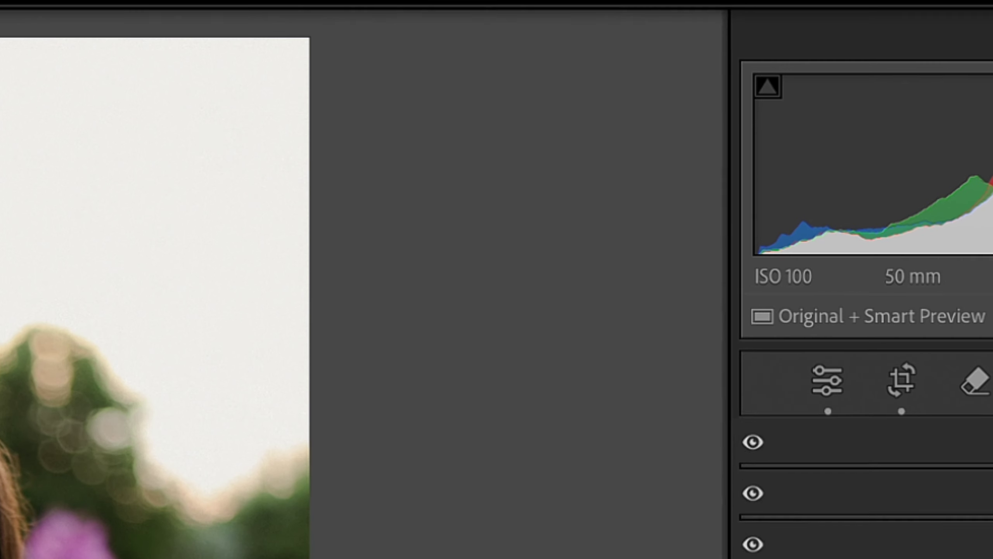
{"action": "left_click", "coordinate": [929, 250]}
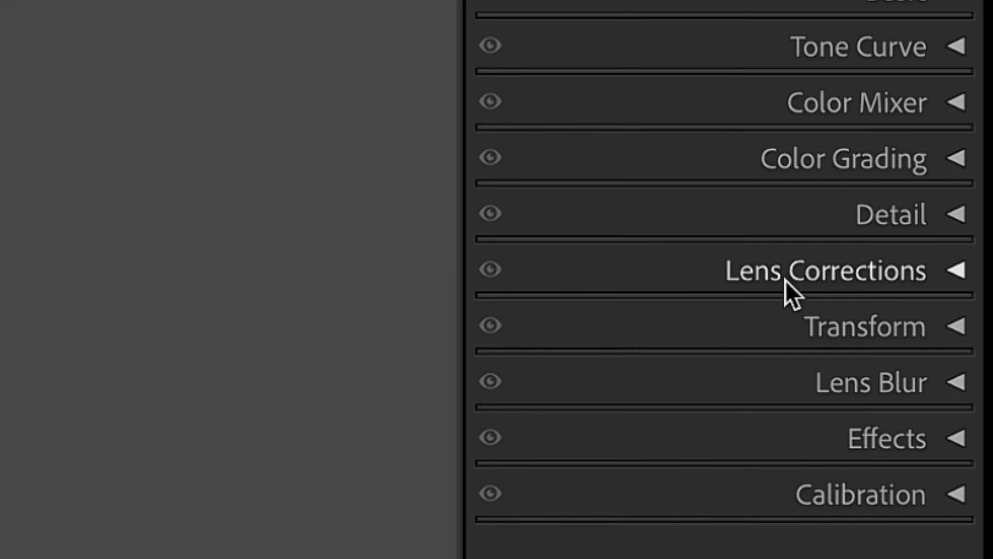
Step: Try the manual Distortion amount of Lens Corrections on the photo of the couple reading under the tree
{"action": "left_click", "coordinate": [923, 270]}
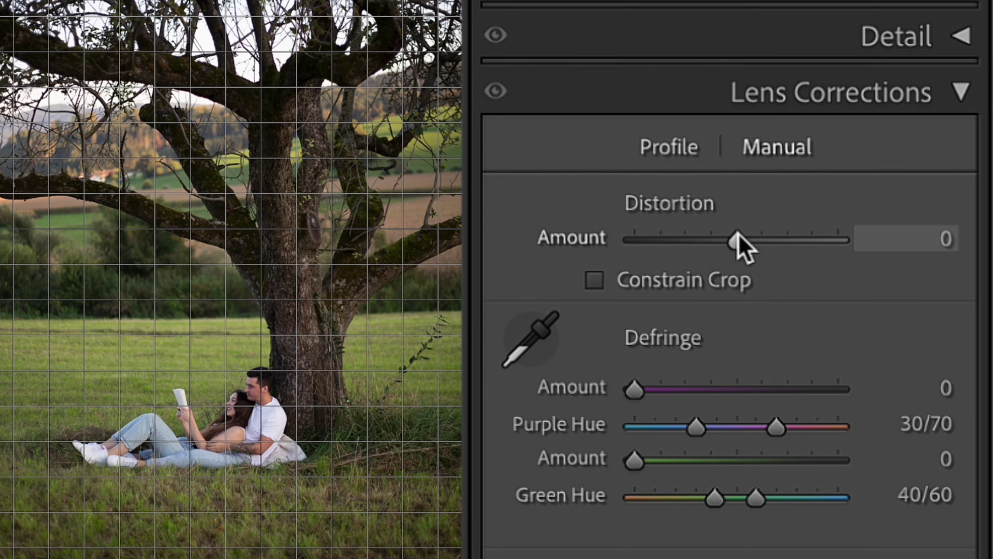
{"action": "left_click_drag", "start_coordinate": [906, 314], "coordinate": [909, 314]}
{"action": "mouse_move", "coordinate": [750, 236]}
{"action": "left_mouse_down"}
{"action": "mouse_move", "coordinate": [825, 239]}
{"action": "mouse_move", "coordinate": [737, 236]}
{"action": "left_mouse_up"}
Step: Enable Remove Chromatic Aberration and profile corrections with the Canon EF 50mm f/1.8 STM lens, and lower a profile correction amount
{"action": "left_click", "coordinate": [679, 157]}
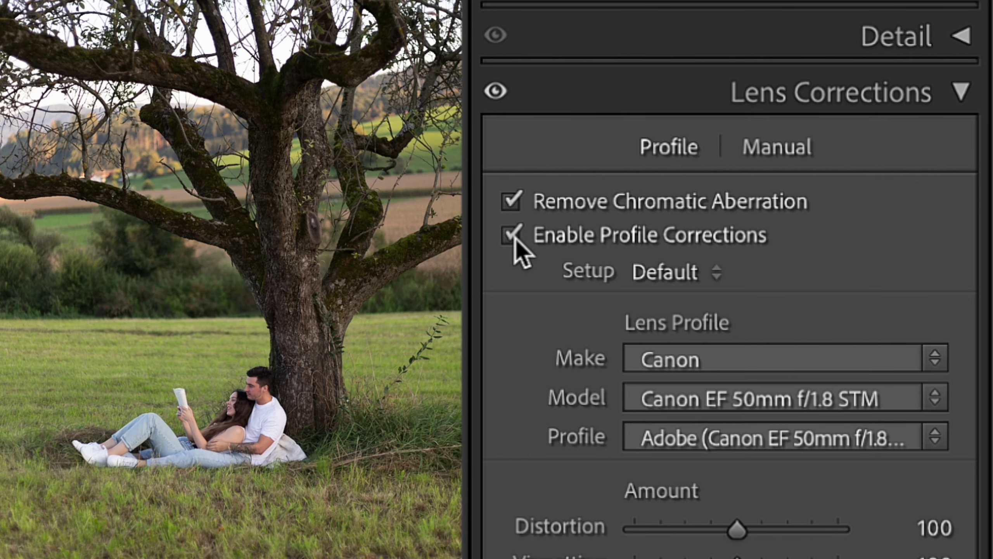
{"action": "left_click", "coordinate": [757, 359]}
{"action": "left_click", "coordinate": [757, 359]}
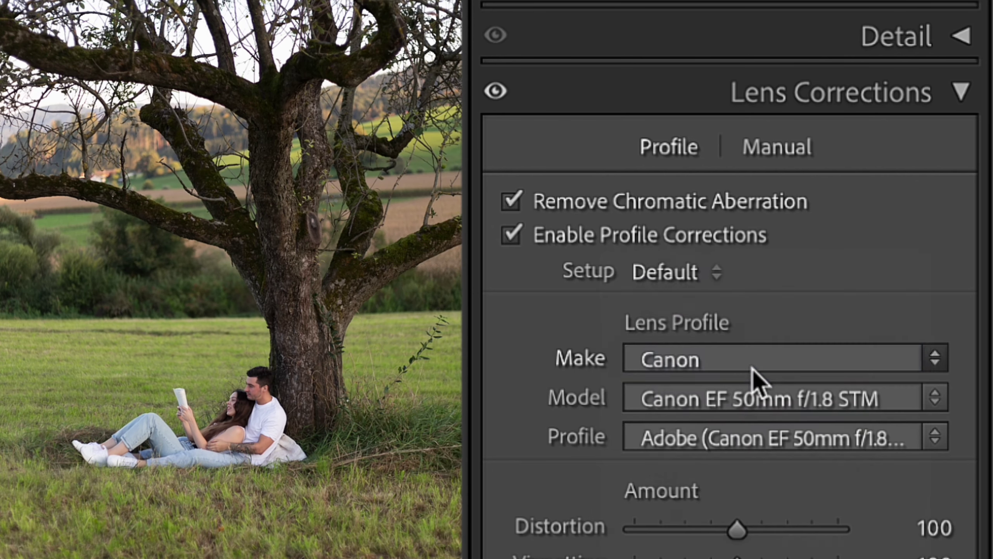
{"action": "left_click", "coordinate": [747, 395]}
{"action": "left_click", "coordinate": [751, 403]}
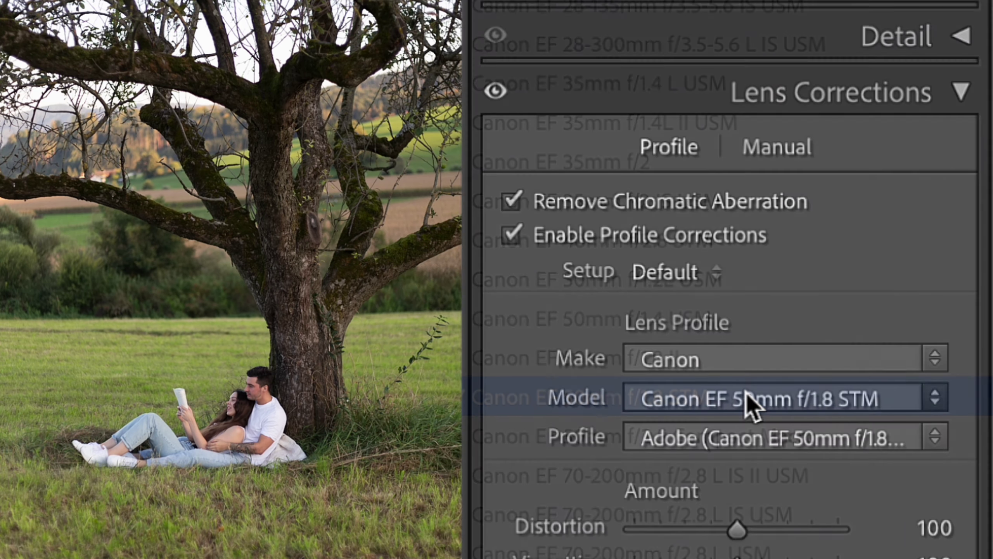
{"action": "scroll", "coordinate": [747, 377], "scroll_direction": "down", "scroll_amount": 3}
{"action": "left_click_drag", "start_coordinate": [735, 495], "coordinate": [668, 495]}
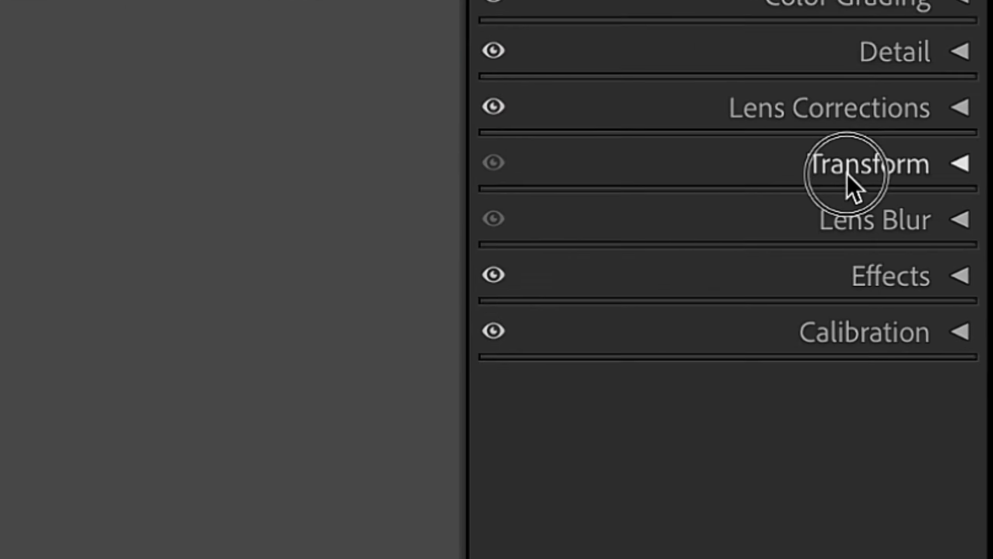
Step: Correct the photo of the couple leaning on the tree with Transform guides along the field edge and trunk, and compare it with the original
{"action": "left_click", "coordinate": [852, 182]}
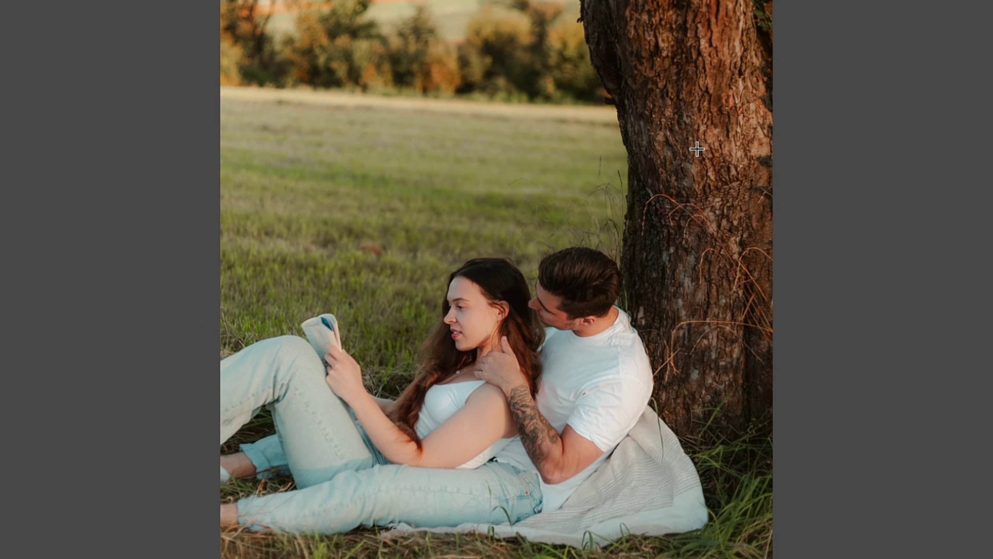
{"action": "mouse_move", "coordinate": [221, 86]}
{"action": "left_mouse_down"}
{"action": "mouse_move", "coordinate": [692, 111]}
{"action": "mouse_move", "coordinate": [653, 111]}
{"action": "left_mouse_up"}
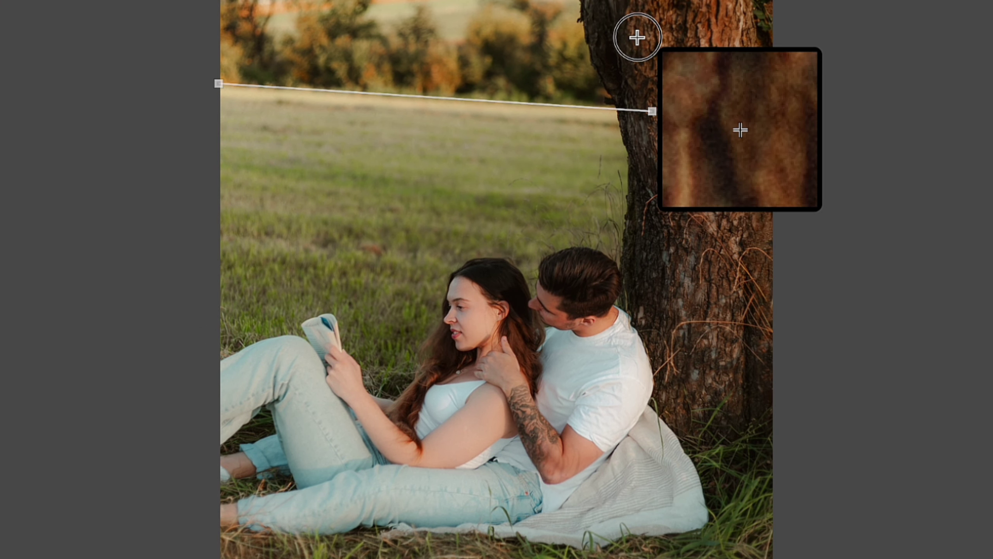
{"action": "left_click_drag", "start_coordinate": [638, 26], "coordinate": [624, 233]}
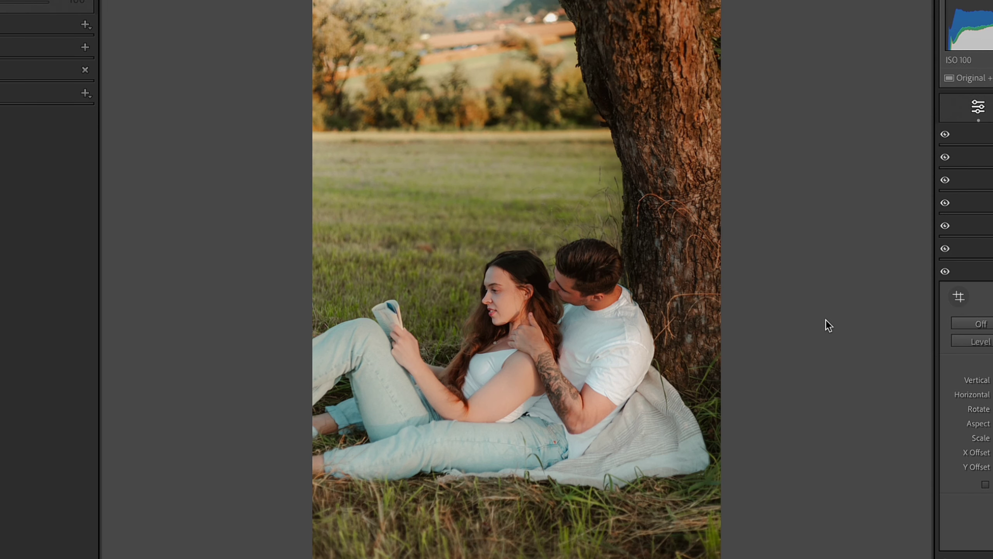
{"action": "key", "text": "backslash"}
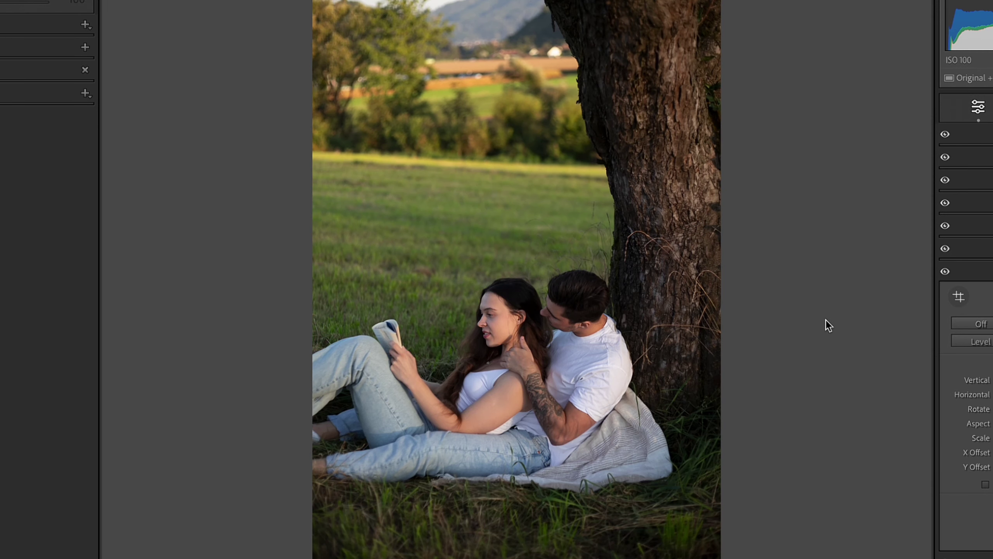
{"action": "key", "text": "backslash"}
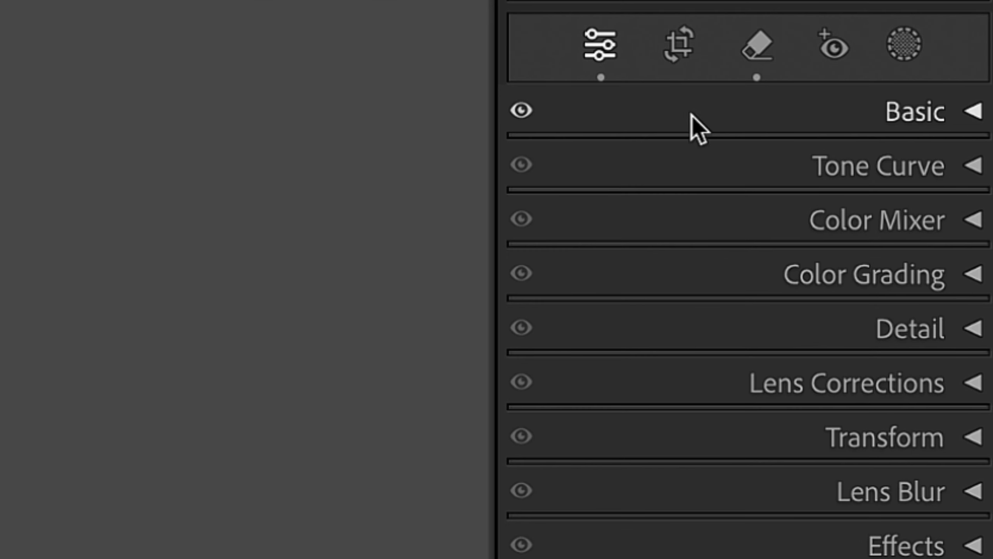
Step: Set the white balance of the dandelion meadow photo by sampling the man's white T-shirt with the White Balance Selector
{"action": "left_click", "coordinate": [714, 103]}
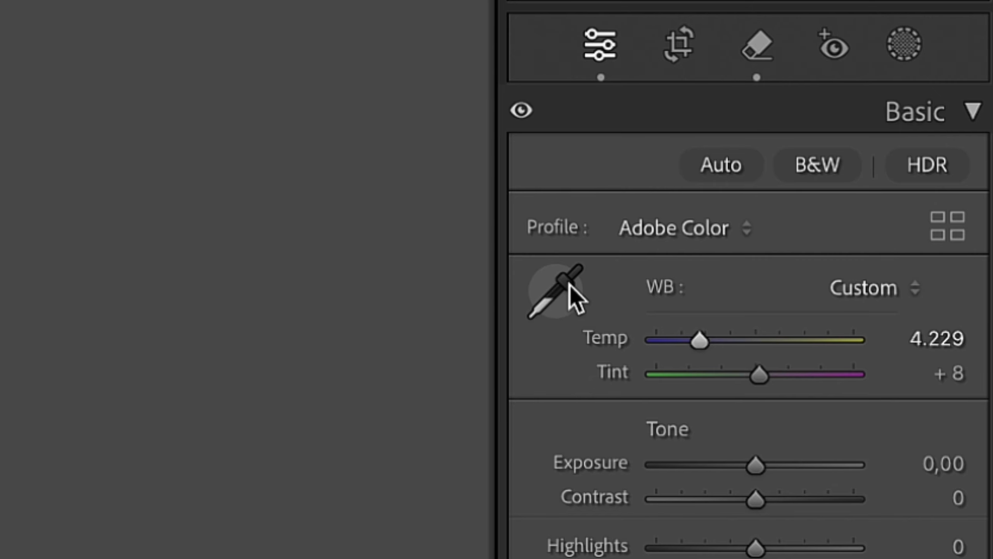
{"action": "left_click", "coordinate": [569, 286]}
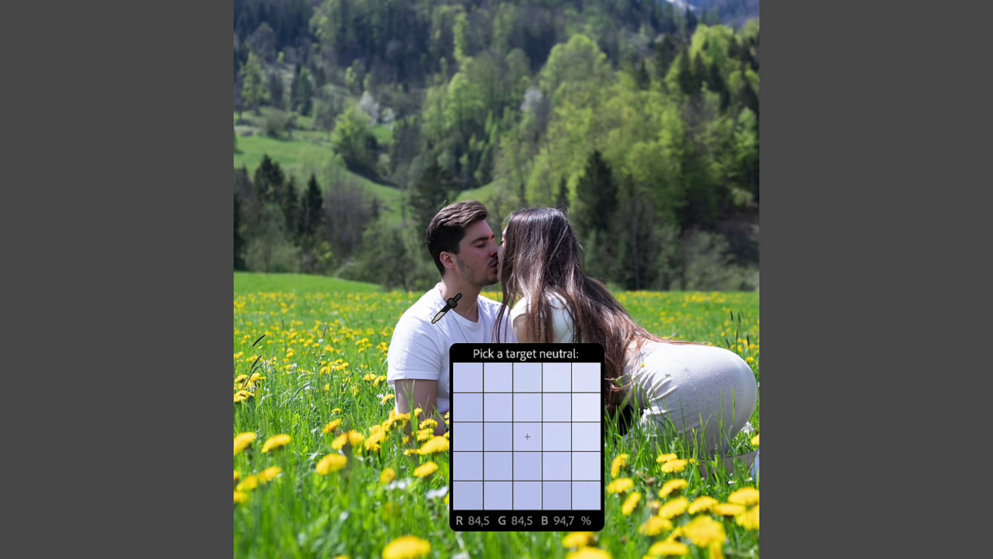
{"action": "left_click", "coordinate": [433, 322]}
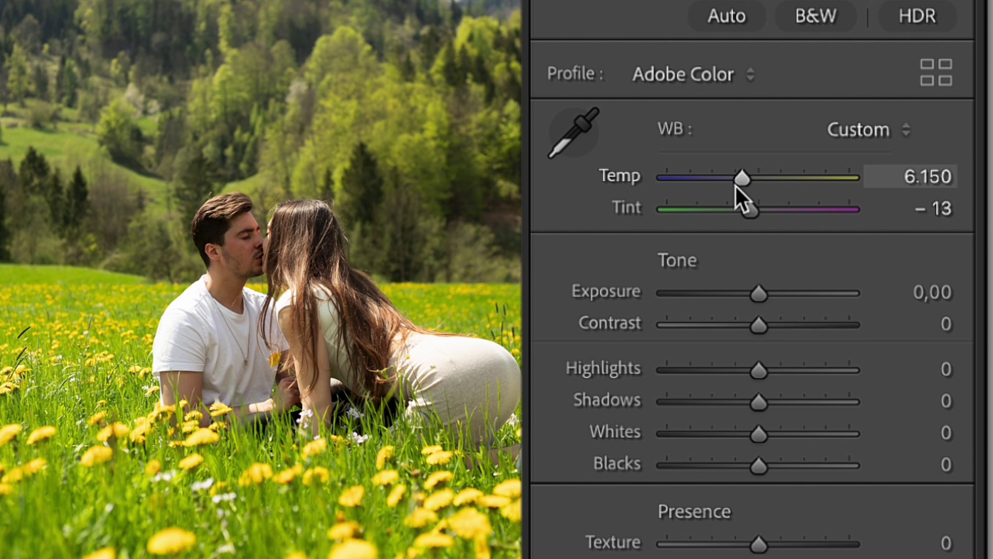
Step: Try a warmer Temp and undo it, and resample the white balance from the T-shirt on the color-graded version
{"action": "left_click_drag", "start_coordinate": [741, 177], "coordinate": [765, 203]}
{"action": "key", "text": "ctrl+z"}
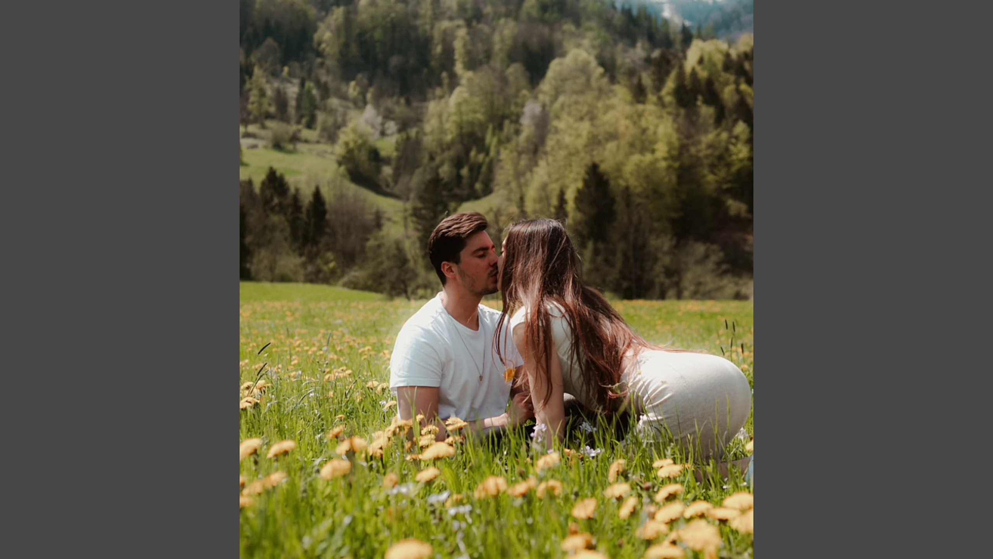
{"action": "key", "text": "w"}
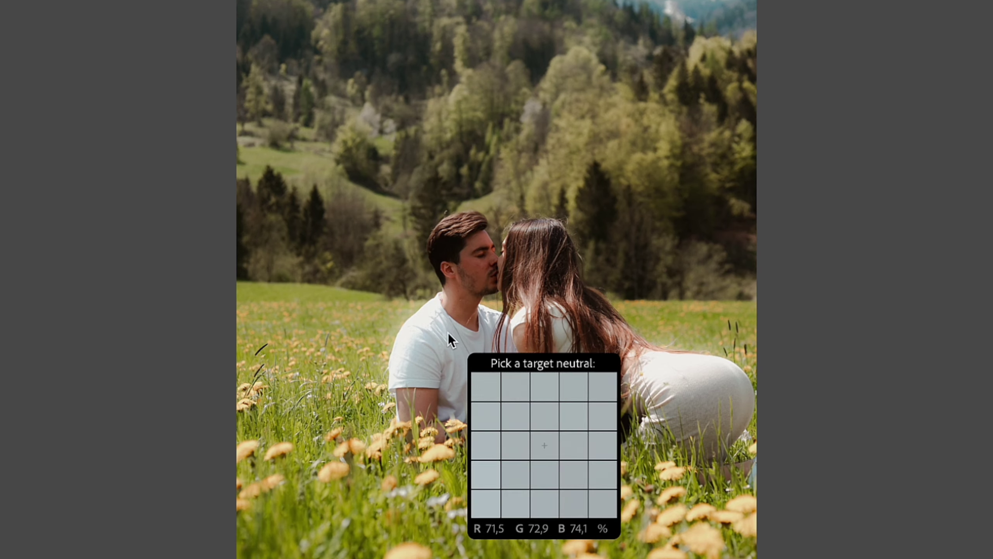
{"action": "left_click", "coordinate": [451, 335]}
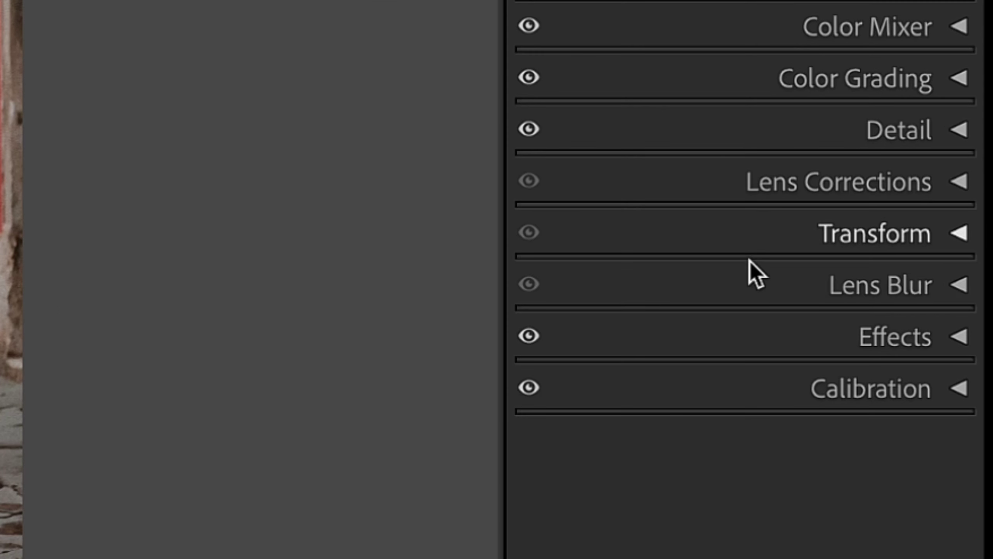
Step: Apply Lens Blur at amount 50 to the couple on the cobbled street, trying bokeh shapes and using plain circles with Boost 24
{"action": "left_click", "coordinate": [932, 298]}
{"action": "left_click", "coordinate": [544, 78]}
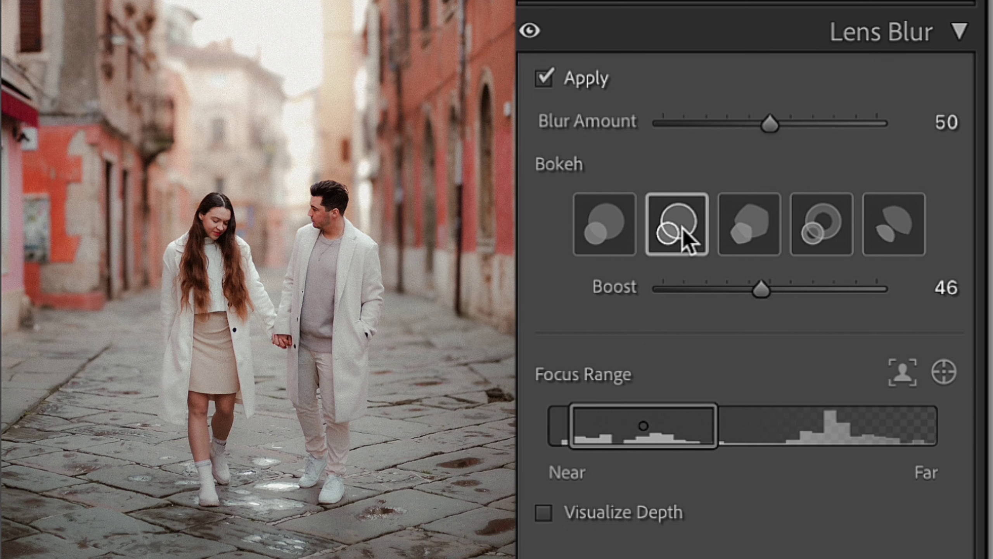
{"action": "left_click", "coordinate": [768, 231]}
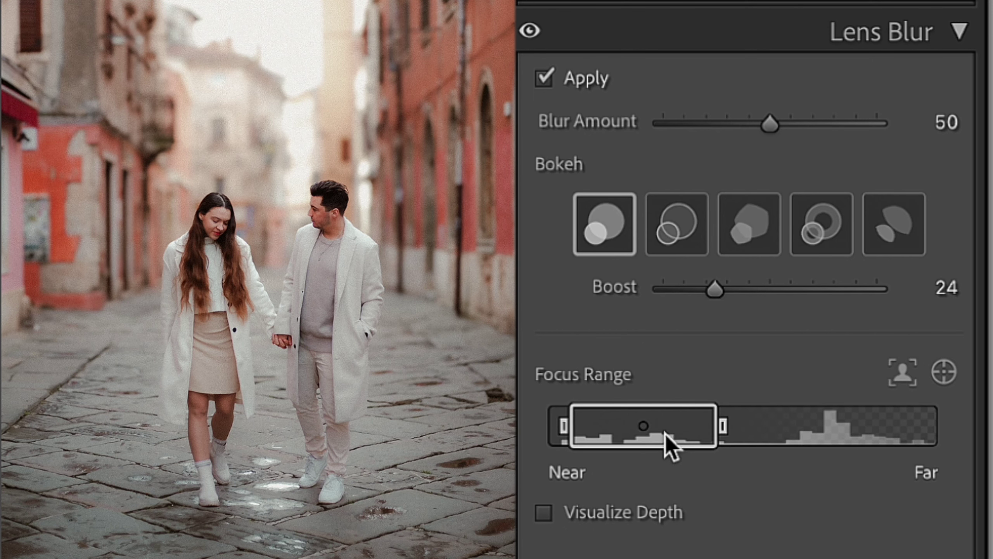
Step: Shift the Lens Blur focus range to the distant buildings and inspect the couple zoomed in
{"action": "left_click_drag", "start_coordinate": [663, 435], "coordinate": [821, 428]}
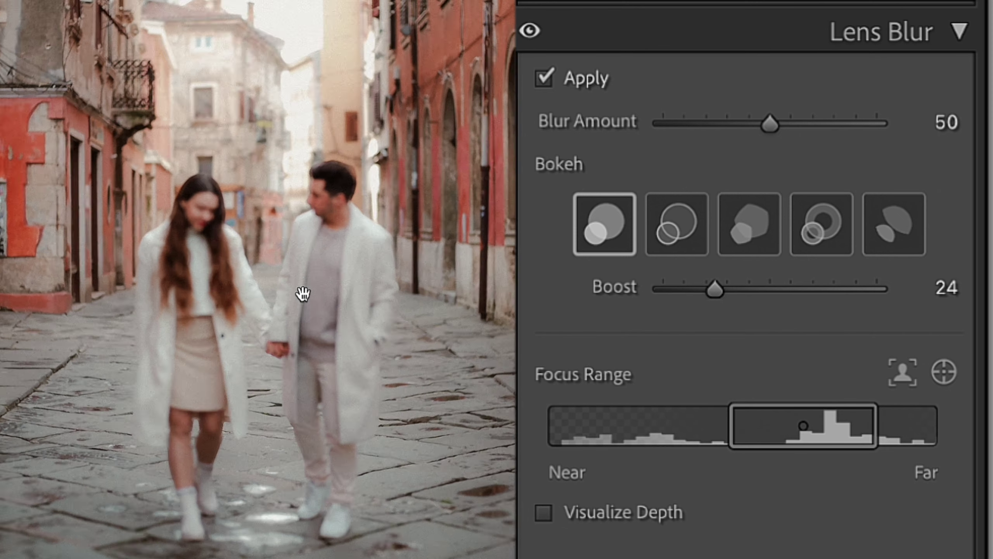
{"action": "left_click", "coordinate": [302, 291]}
{"action": "left_click", "coordinate": [301, 292]}
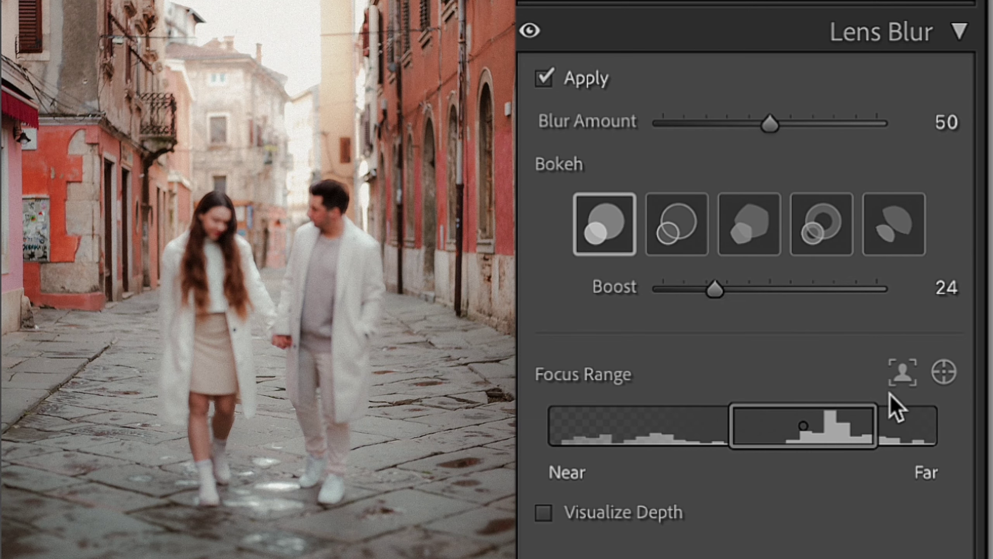
Step: Move the Lens Blur focus range back to the near distance covering the couple and fine-tune its position
{"action": "left_click_drag", "start_coordinate": [813, 429], "coordinate": [657, 426]}
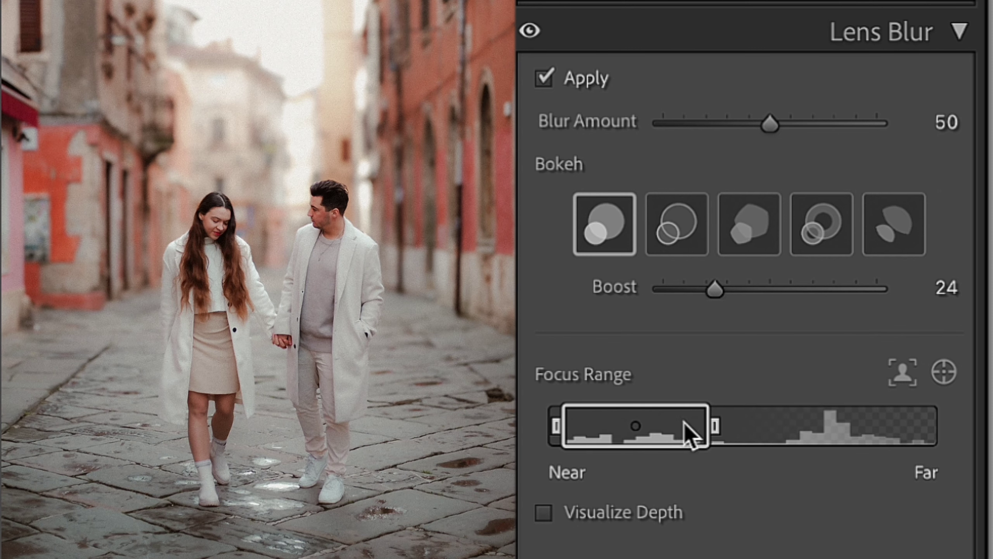
{"action": "left_click_drag", "start_coordinate": [685, 421], "coordinate": [718, 417]}
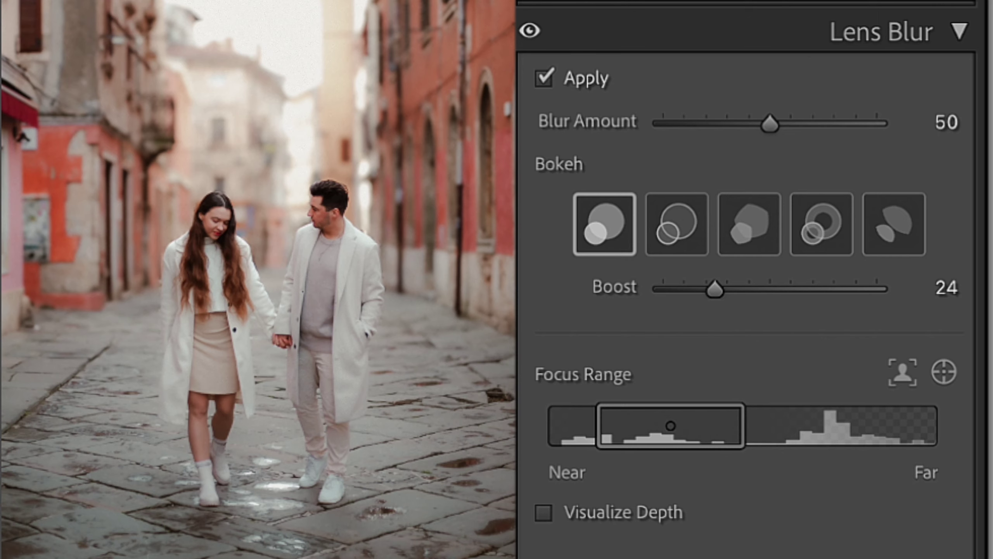